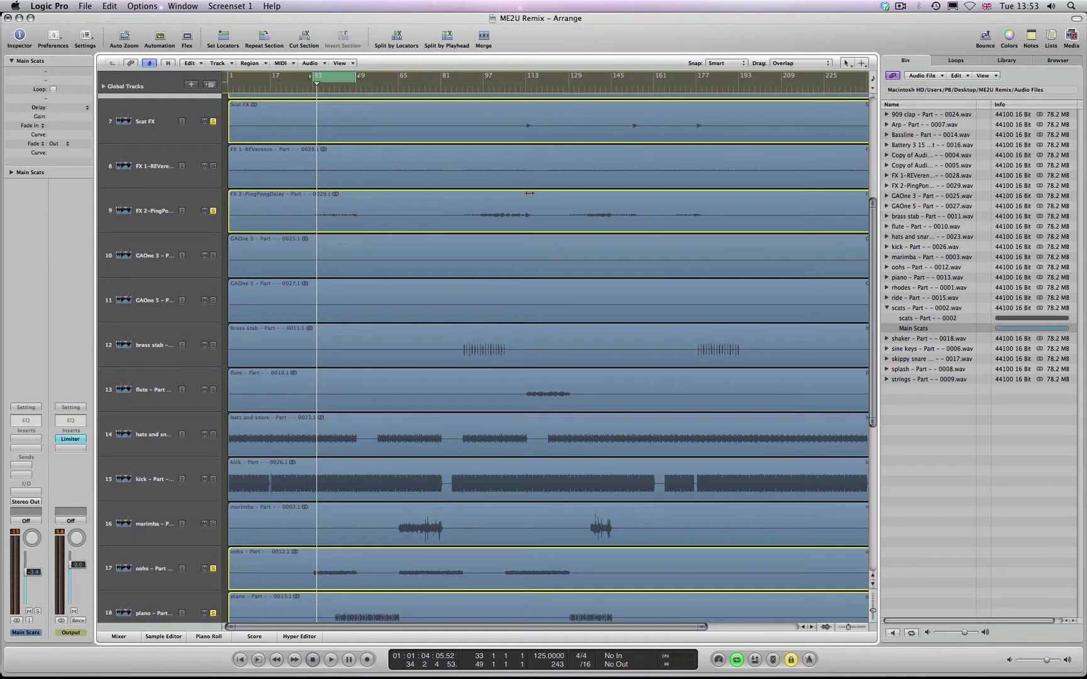
Step: Delete the silent GAOne 3 and GAOne 5 regions from tracks 10 and 11
key("ctrl+Left")
left_click(384, 259)
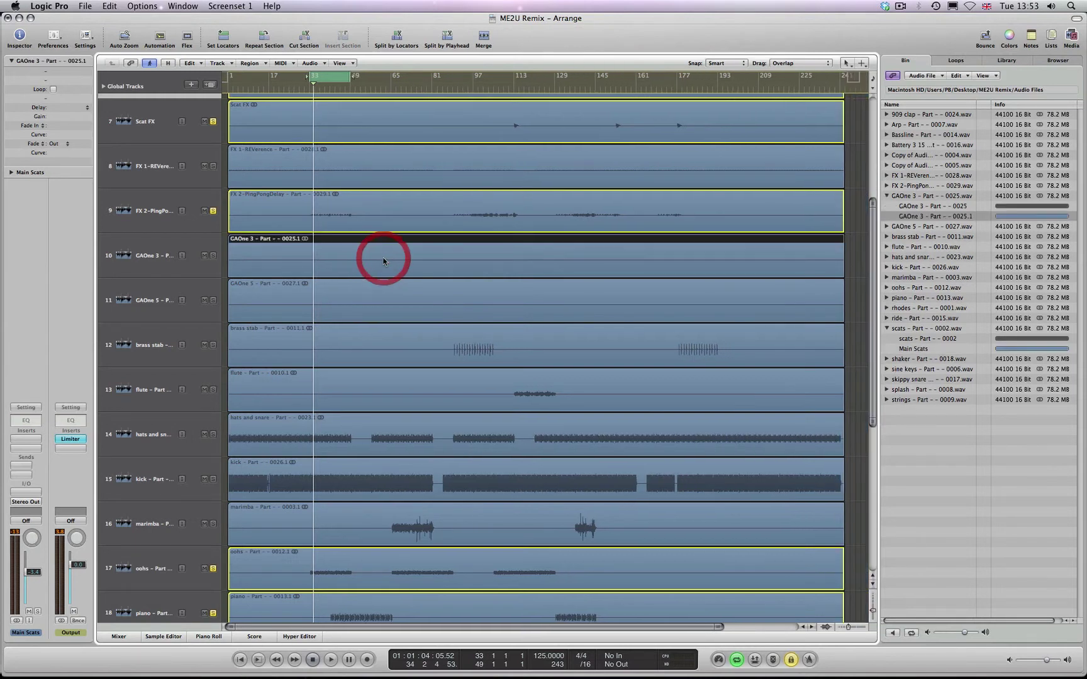
left_click(386, 300)
left_click(393, 354)
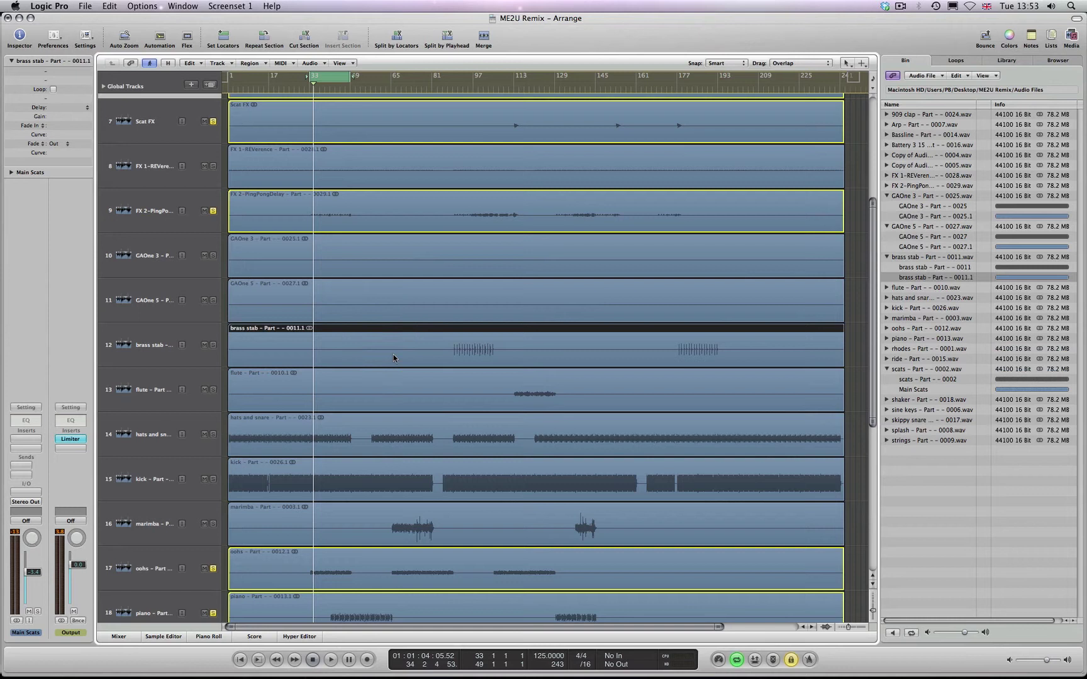
left_click(371, 307)
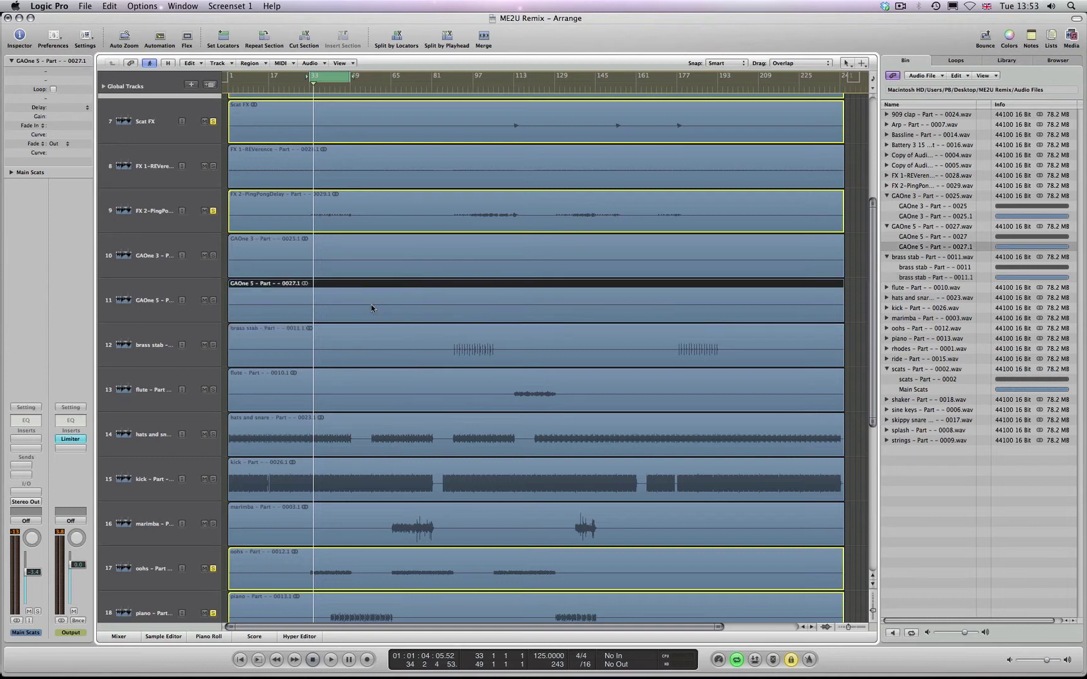
left_click(353, 257)
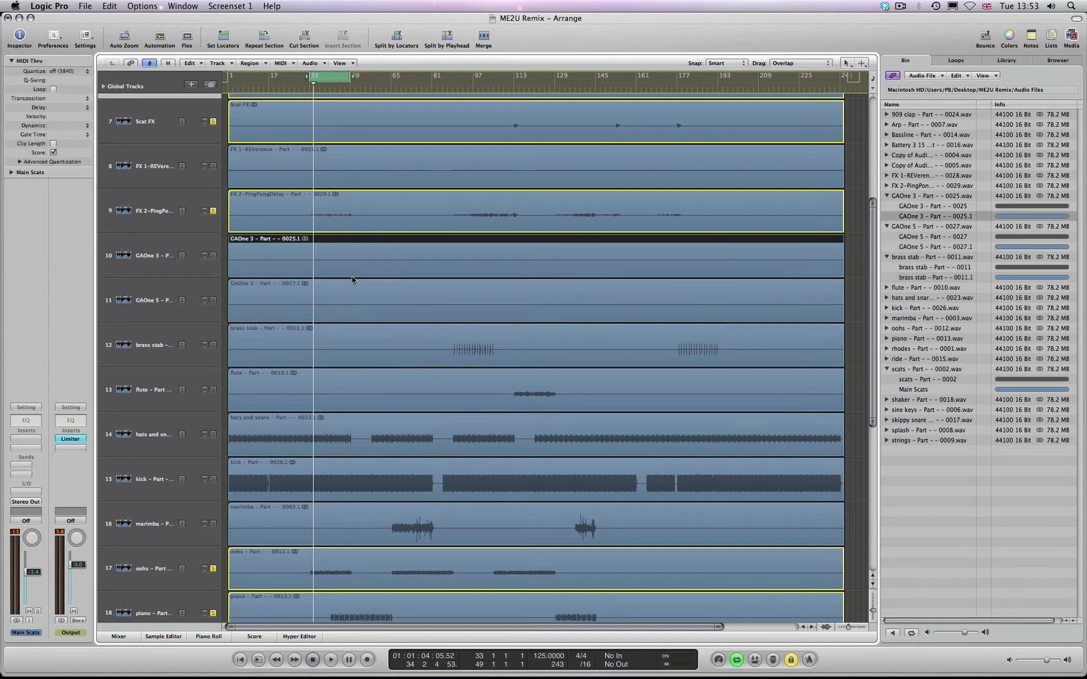
key("Delete")
left_click(349, 287)
key("Delete")
left_click(377, 345)
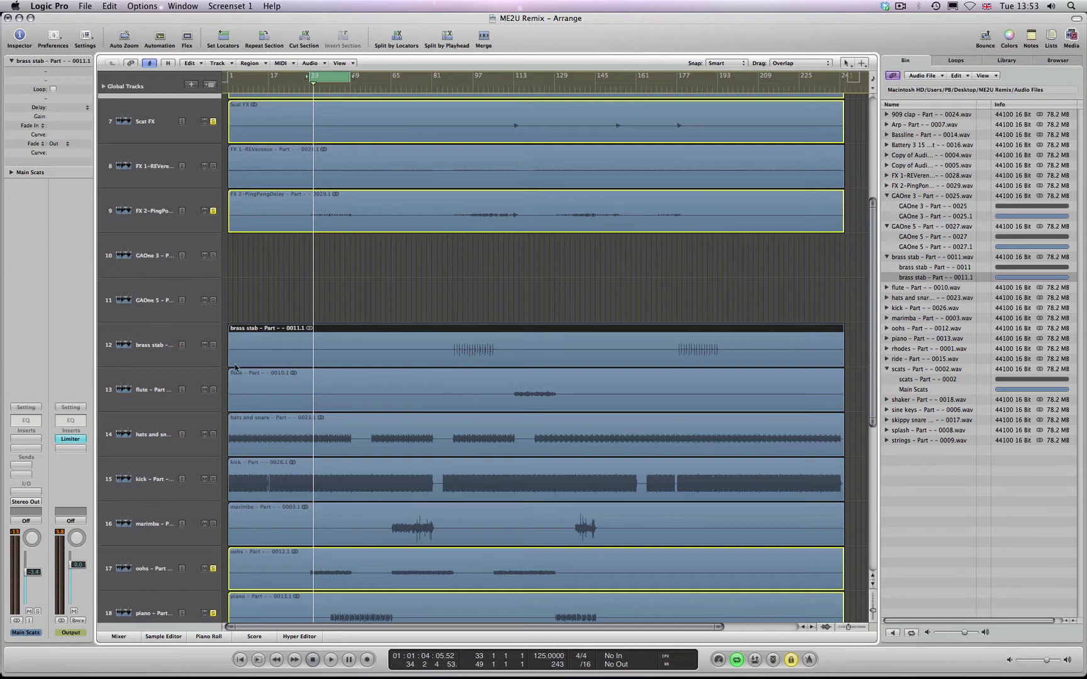
Step: With Snap set to Bar, trim the brass stab region's start to bar 84 and shorten its silent end
left_click_drag(230, 359, 388, 355)
left_click(733, 63)
left_click(734, 73)
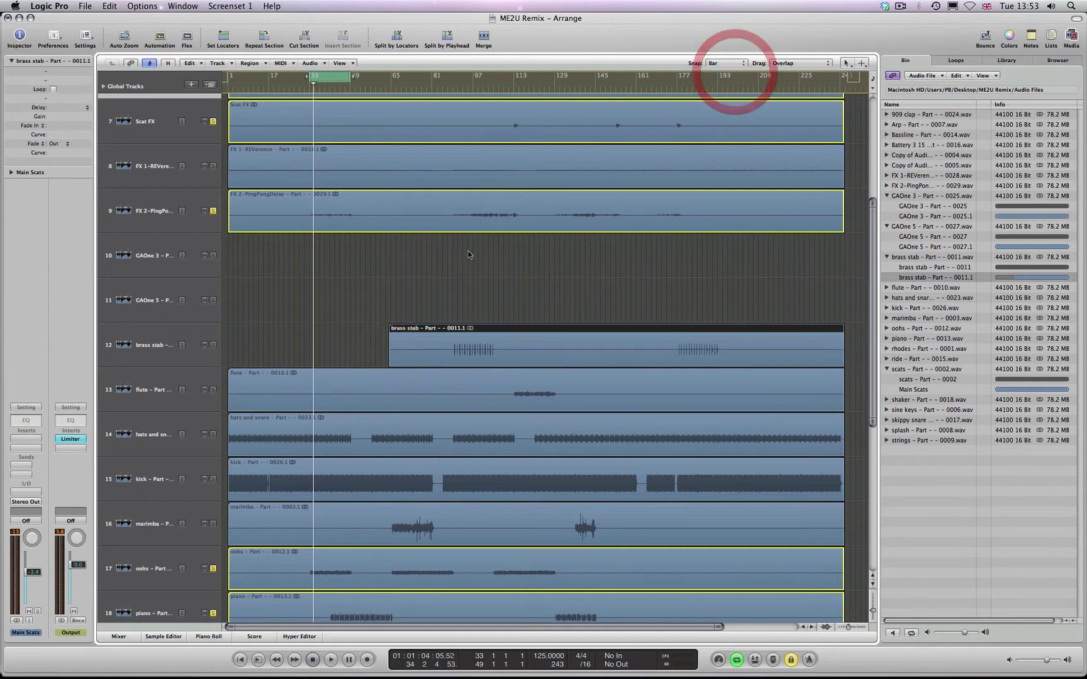
left_click_drag(390, 361, 452, 363)
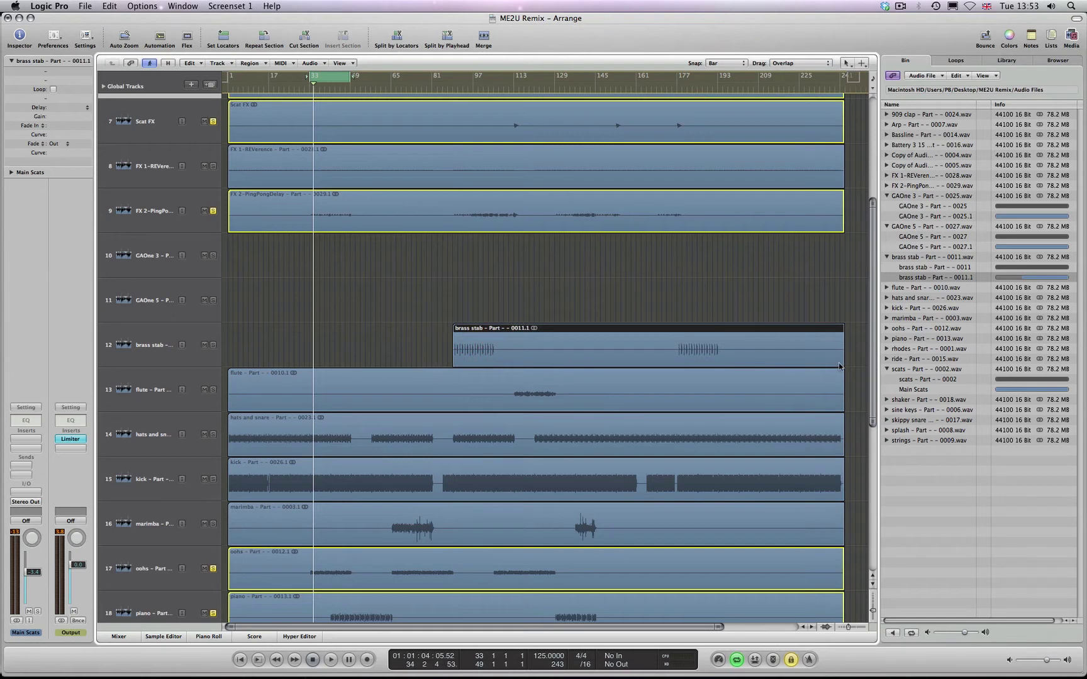
left_click_drag(839, 366, 717, 365)
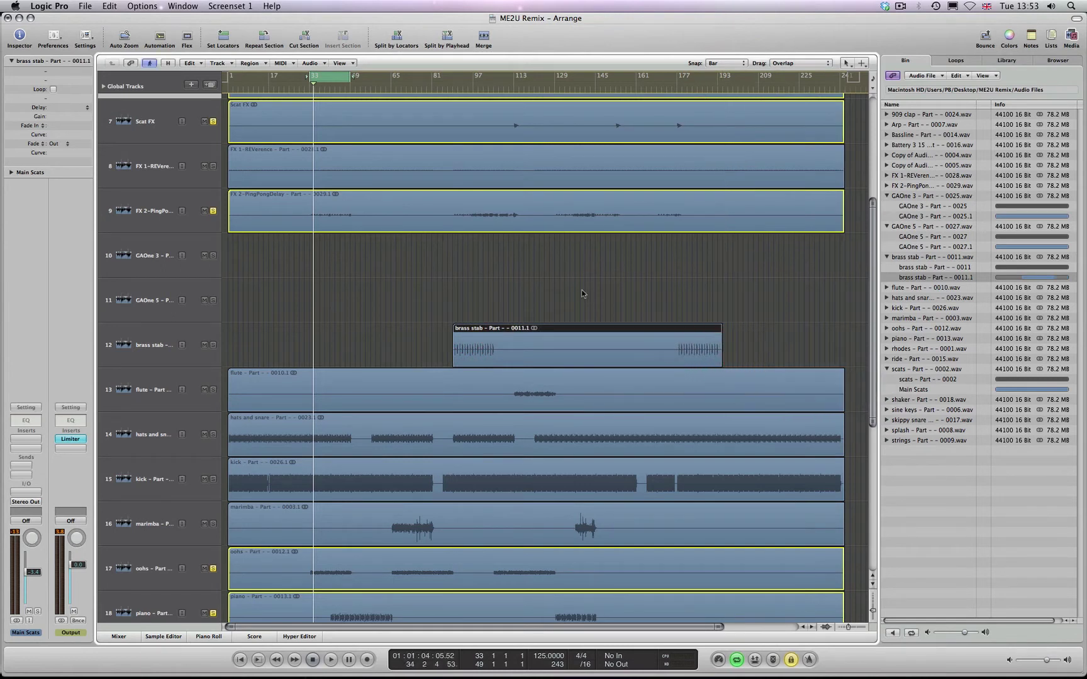
Step: Split the brass stab after its first burst and before its second, then delete the silent middle piece
key("Escape")
left_click(605, 348)
left_click_drag(497, 350, 497, 350)
left_click(677, 350)
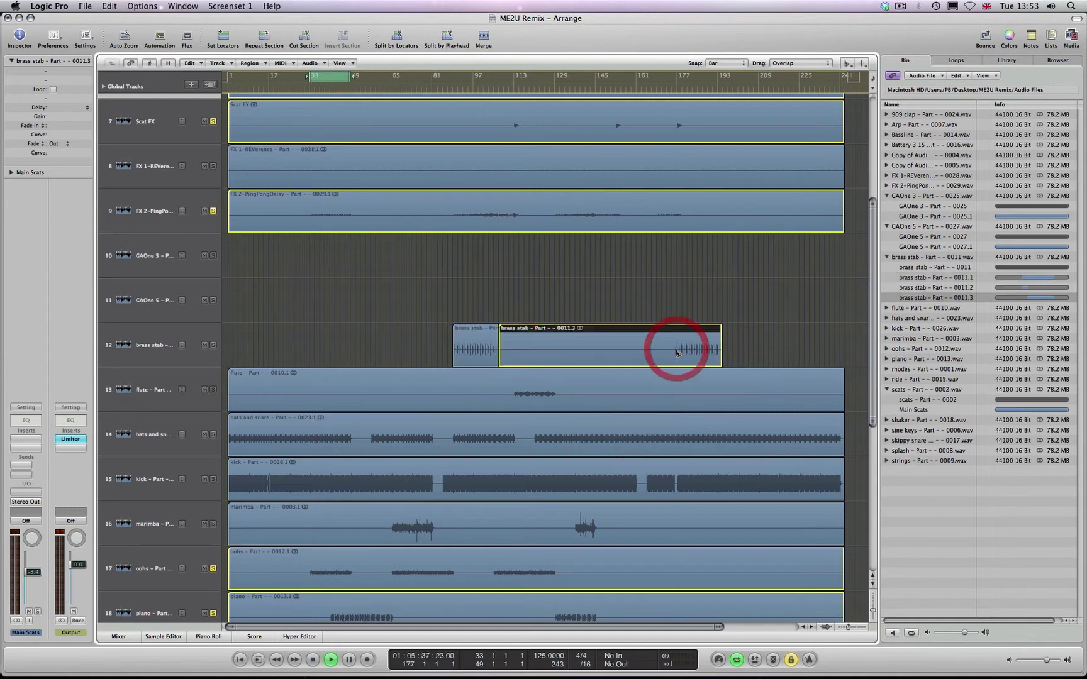
key("Escape")
left_click(563, 293)
left_click(540, 351)
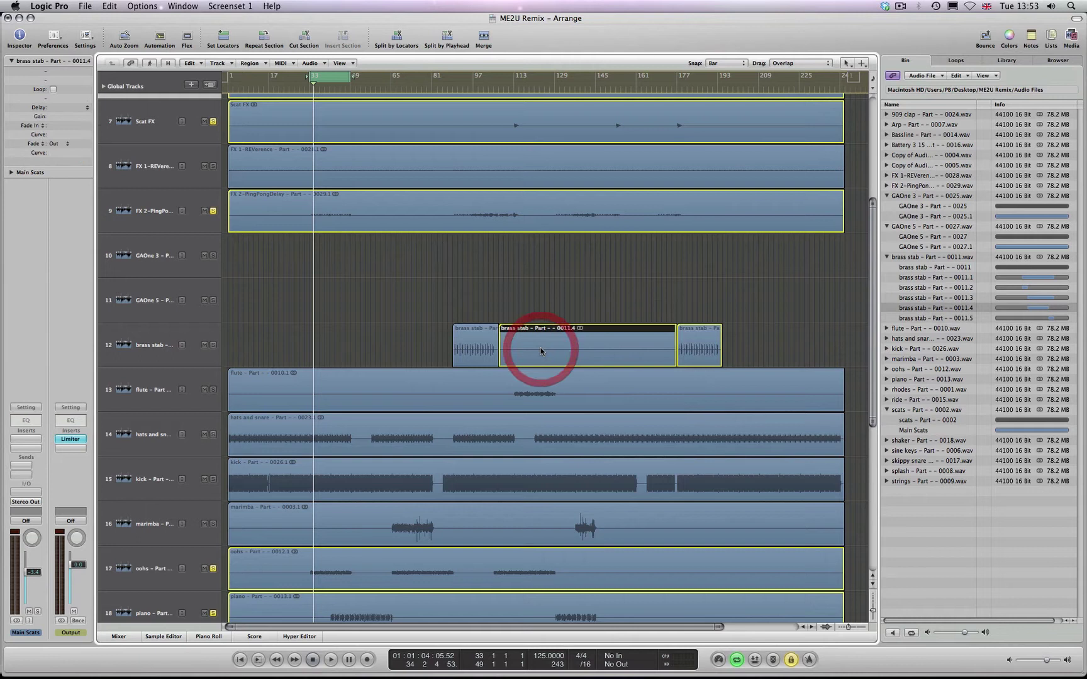
key("Delete")
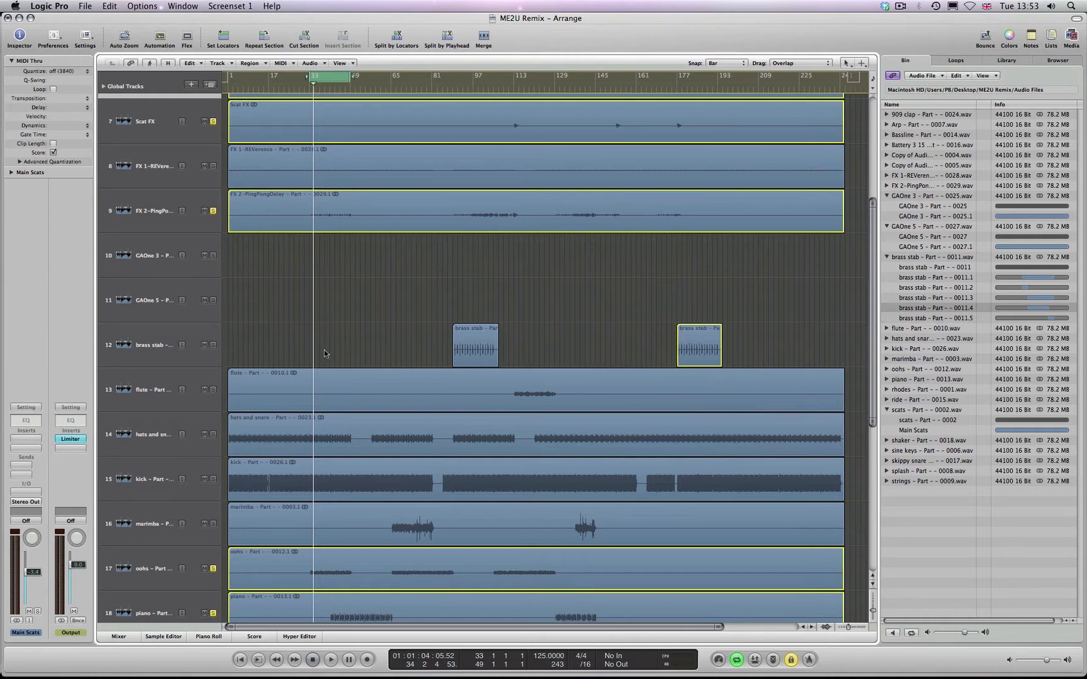
Step: Cut the flute region down to its single audible phrase, deleting the silent pieces around it
left_click(312, 381)
key("Escape")
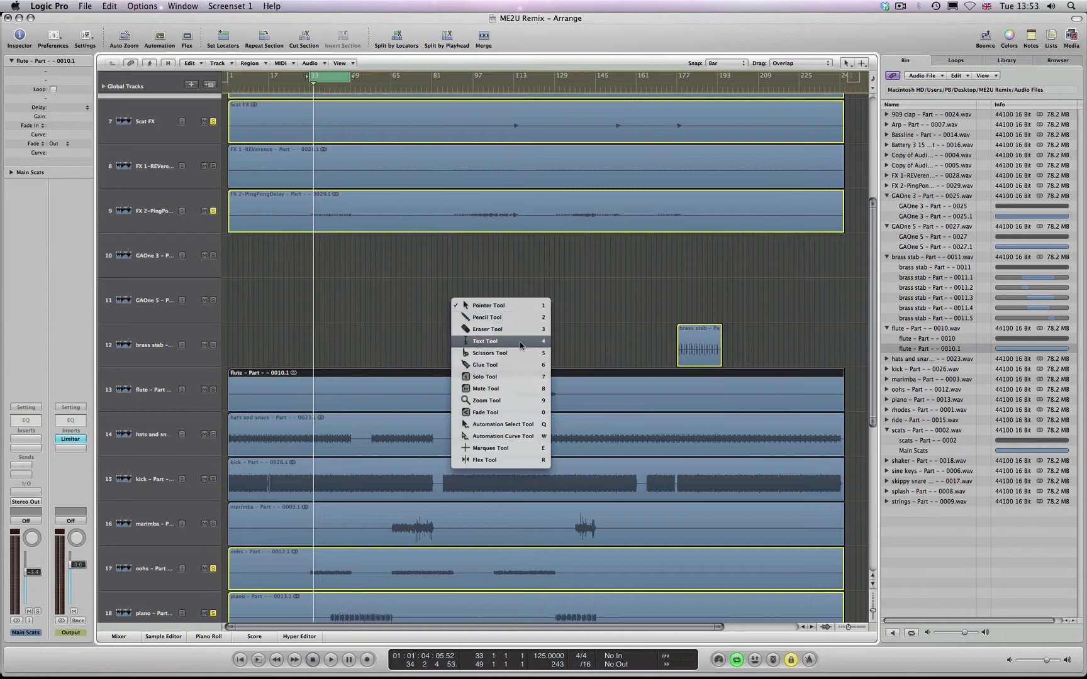
left_click(516, 347)
left_click(513, 397)
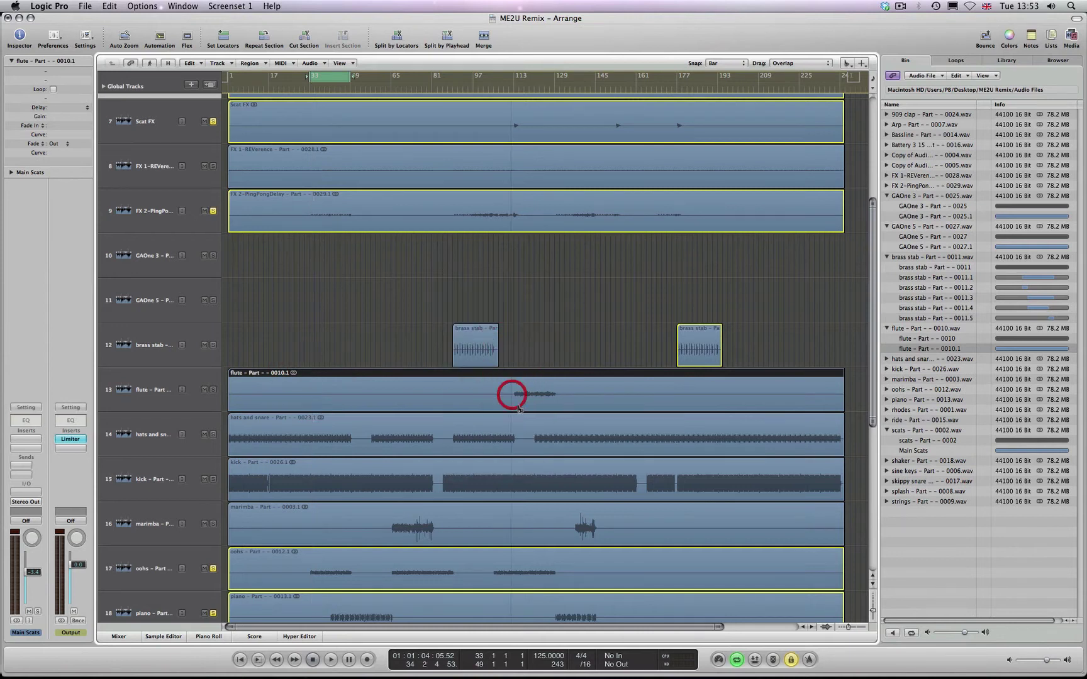
mouse_move(555, 394)
left_mouse_down()
mouse_move(568, 420)
mouse_move(560, 397)
left_mouse_up()
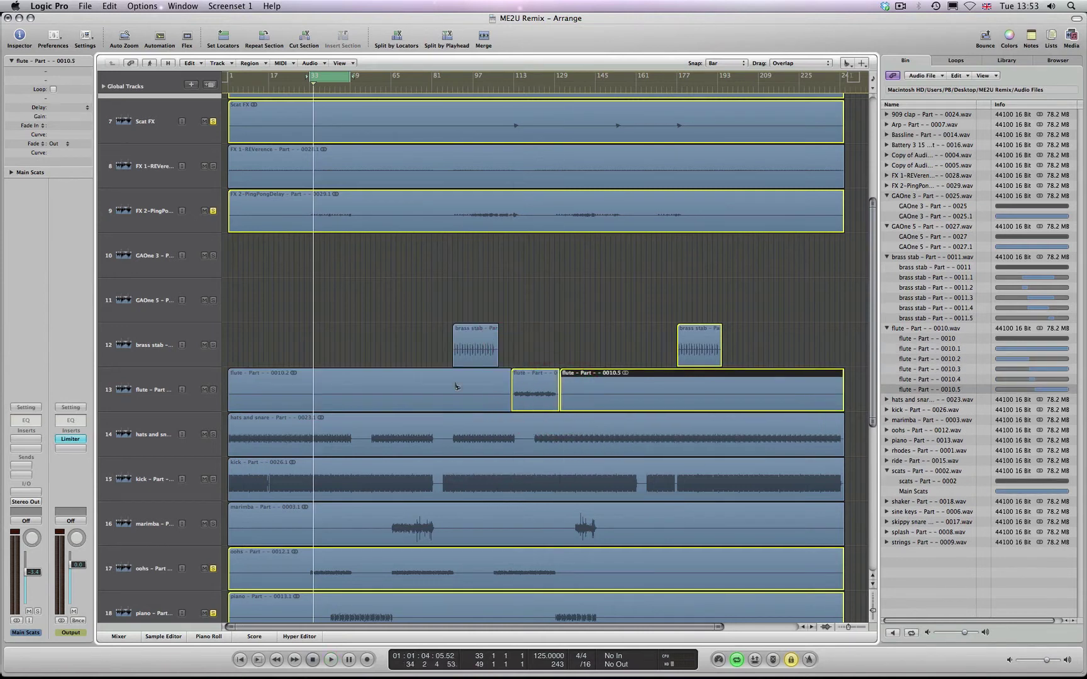
key("Escape")
key("Escape")
left_click(430, 390)
key("Delete")
left_click(580, 391)
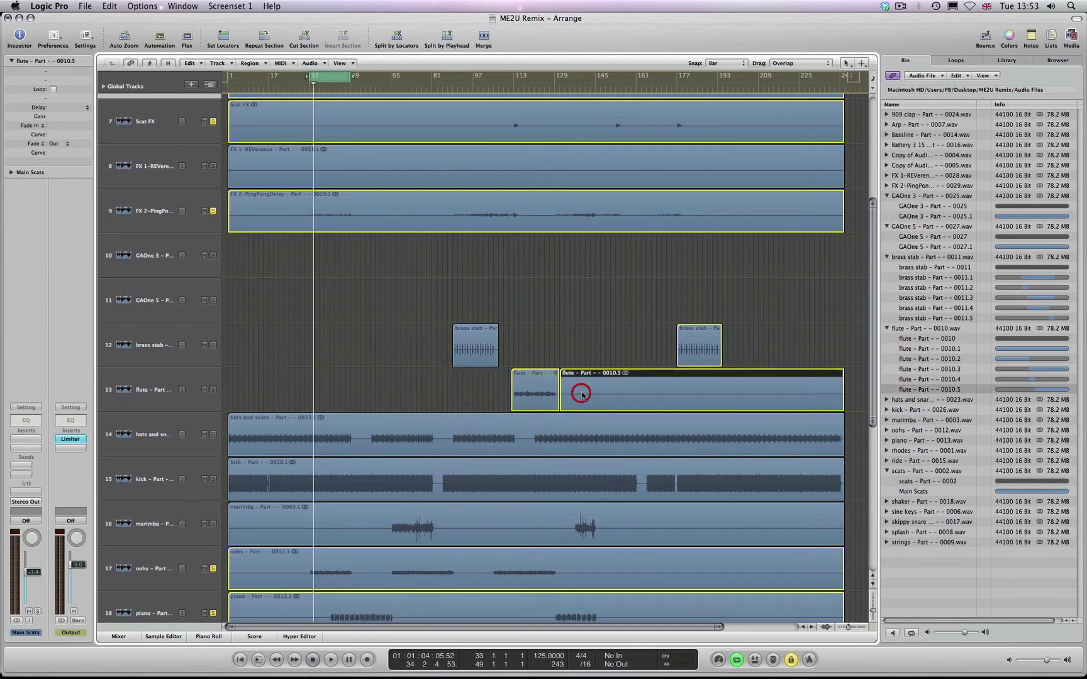
key("Delete")
Step: Split off and delete a short slice near the start of the hats and snare region
key("Escape")
left_click(494, 434)
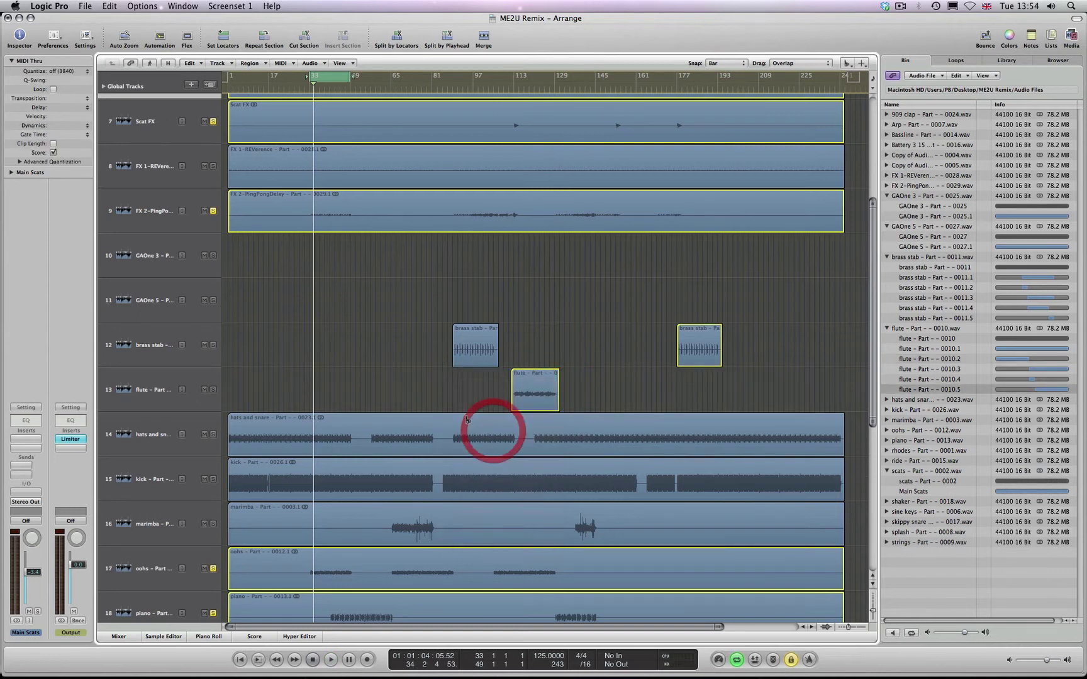
left_click(354, 445)
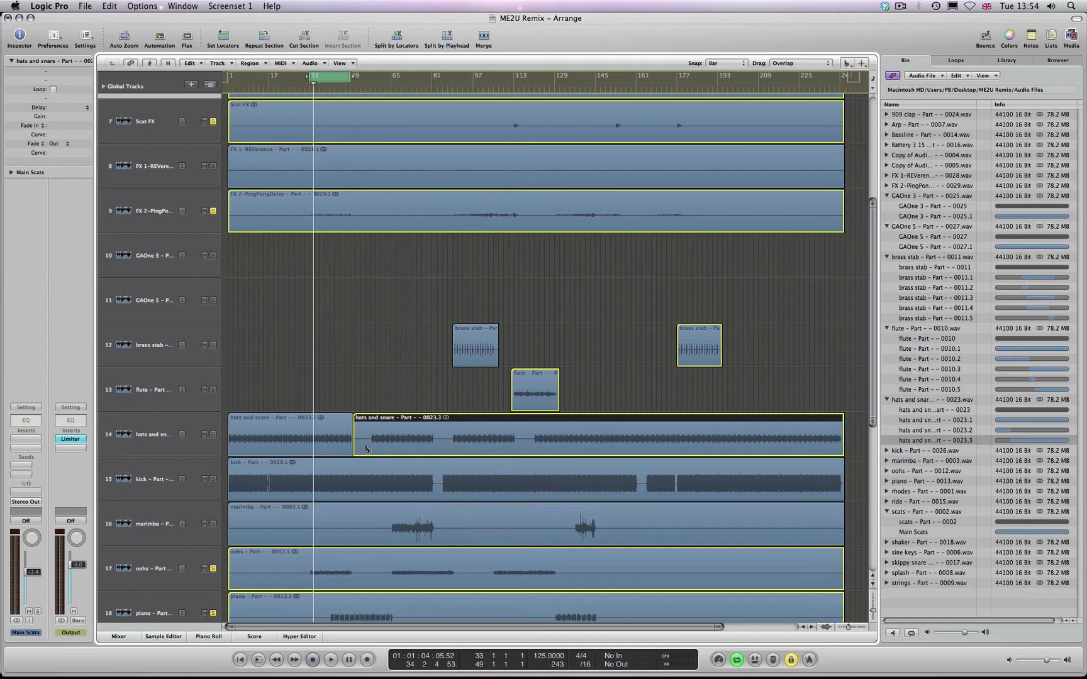
left_click(369, 447)
key("Escape")
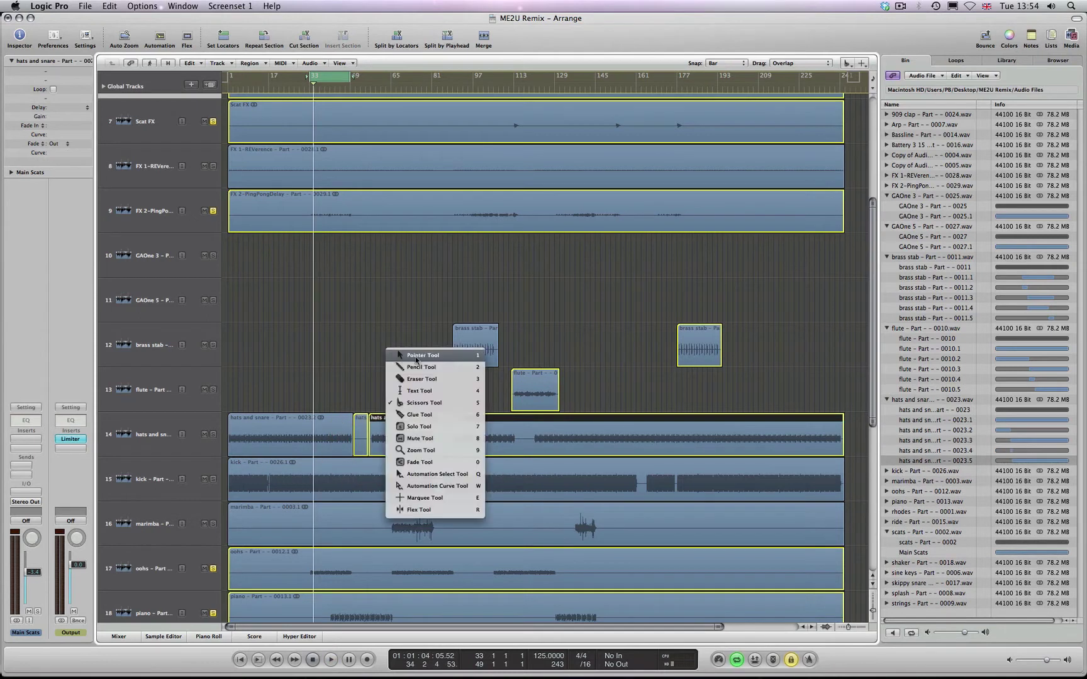
left_click(415, 357)
left_click(364, 425)
left_click(393, 385)
left_click(365, 421)
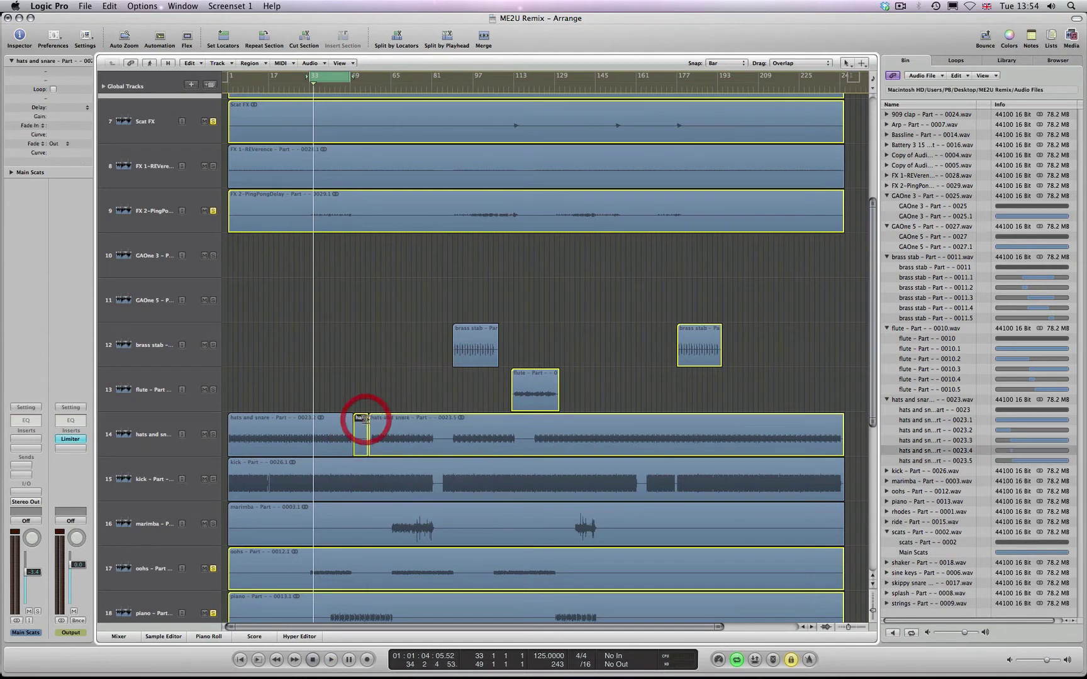
key("Delete")
Step: In Finder, show Get Info for the ME2U Remix folder (1.91 GB, 27 items)
key("super+Tab")
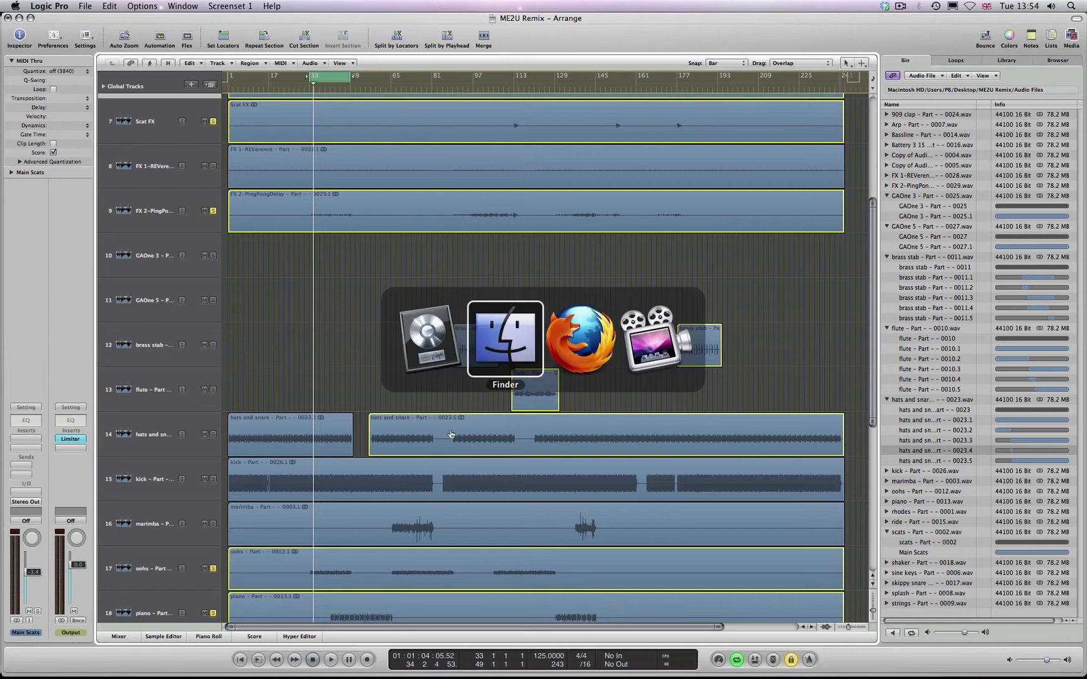
left_click(535, 224)
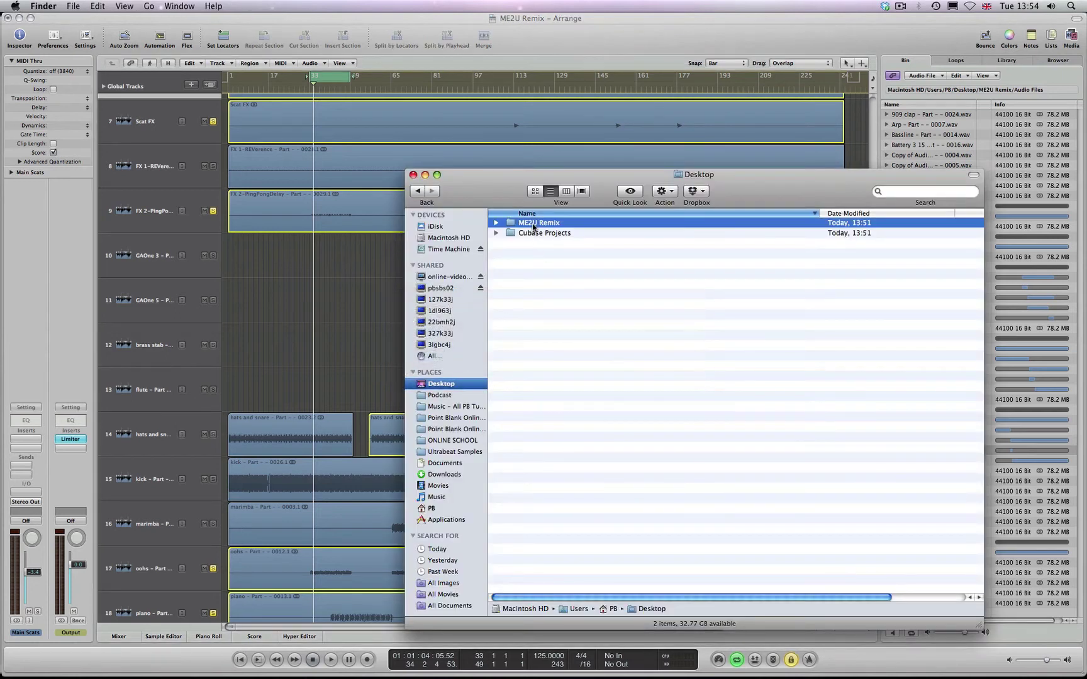
key("super+i")
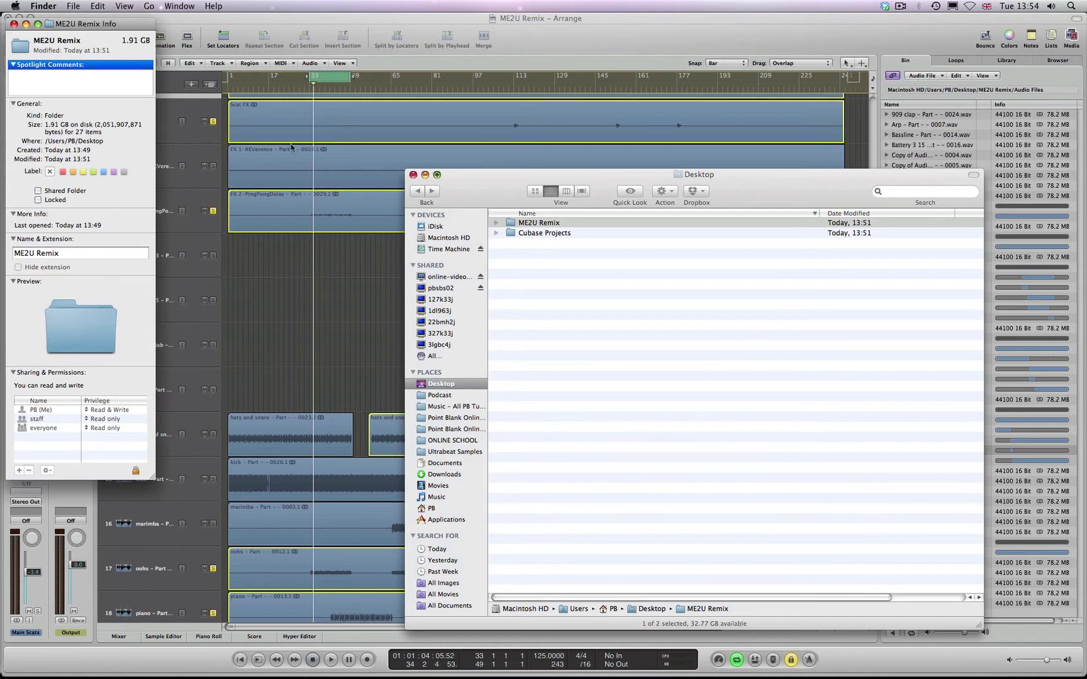
Step: Close the info and Desktop windows and bring Logic Pro back to the front
left_click(13, 23)
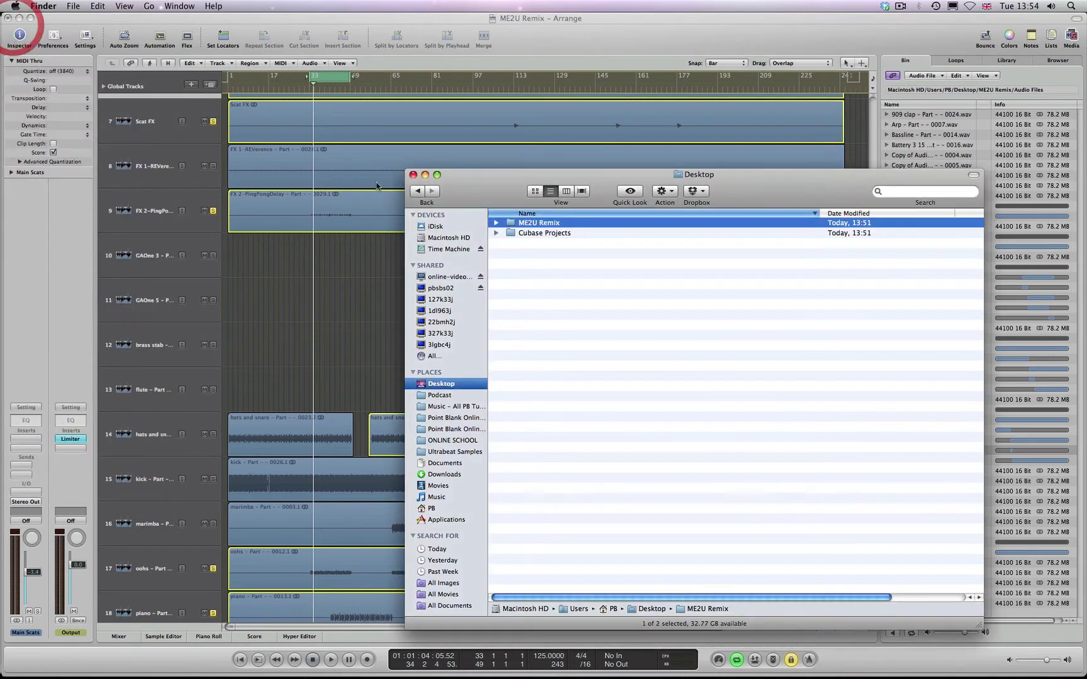
left_click(413, 175)
left_click(429, 393)
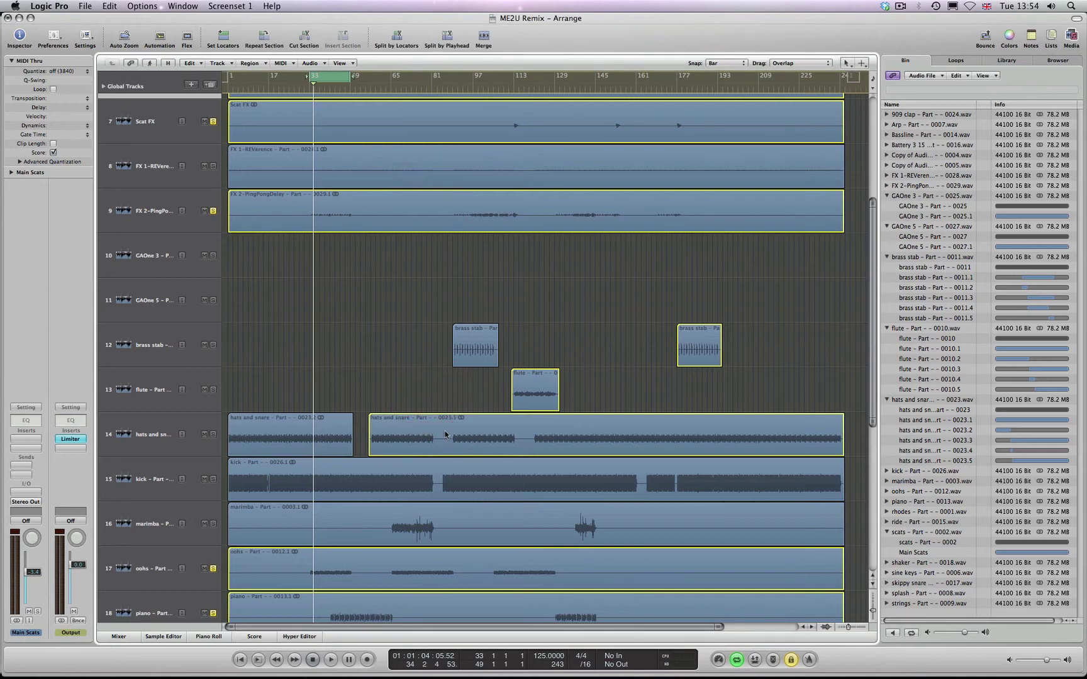
Step: Split the hats and snare region around its silent gaps and delete the silent pieces
key("Escape")
left_click(471, 481)
left_click(436, 441)
left_click(450, 440)
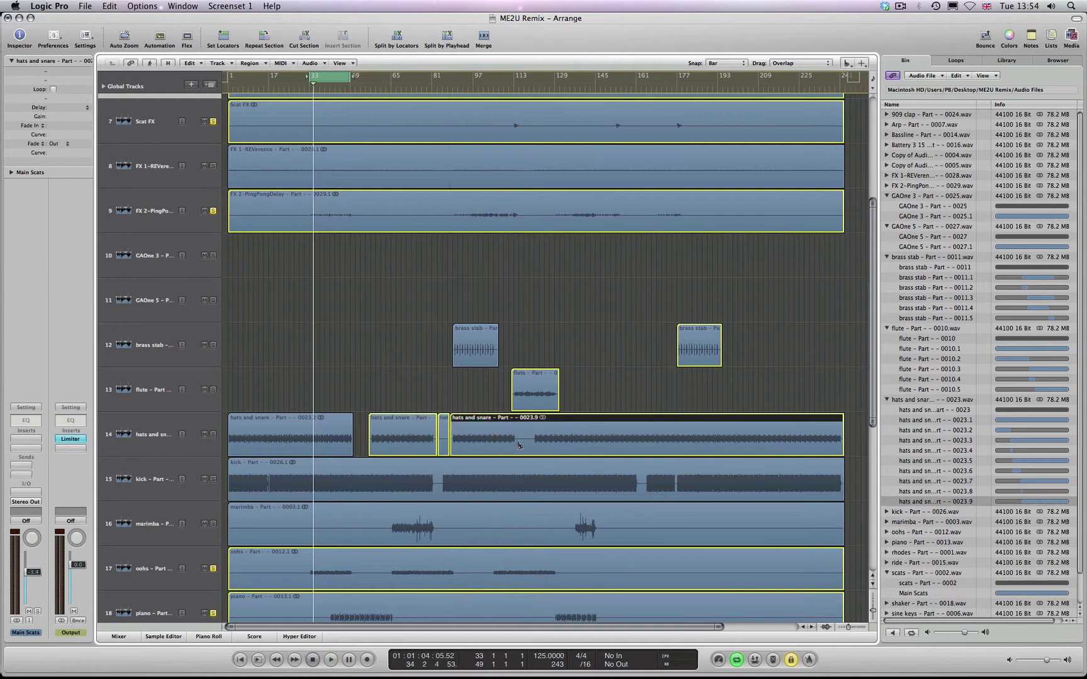
left_click(519, 439)
left_click(533, 440)
key("Escape")
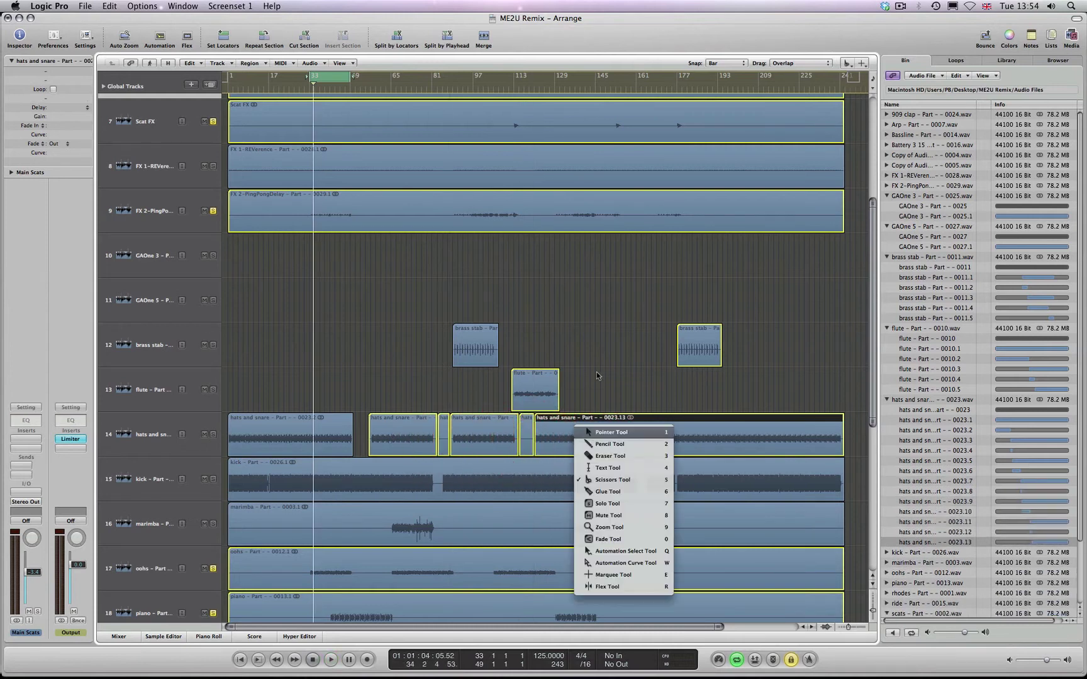
key("1")
left_click(602, 368)
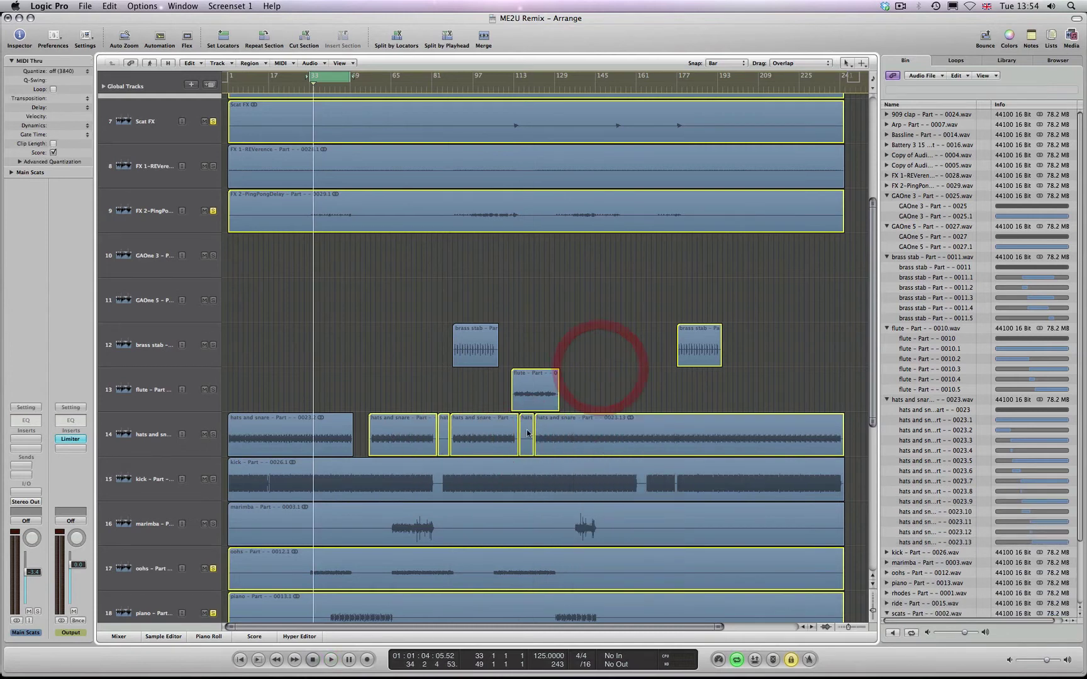
left_click(527, 433)
key("Delete")
left_click(444, 434)
key("Delete")
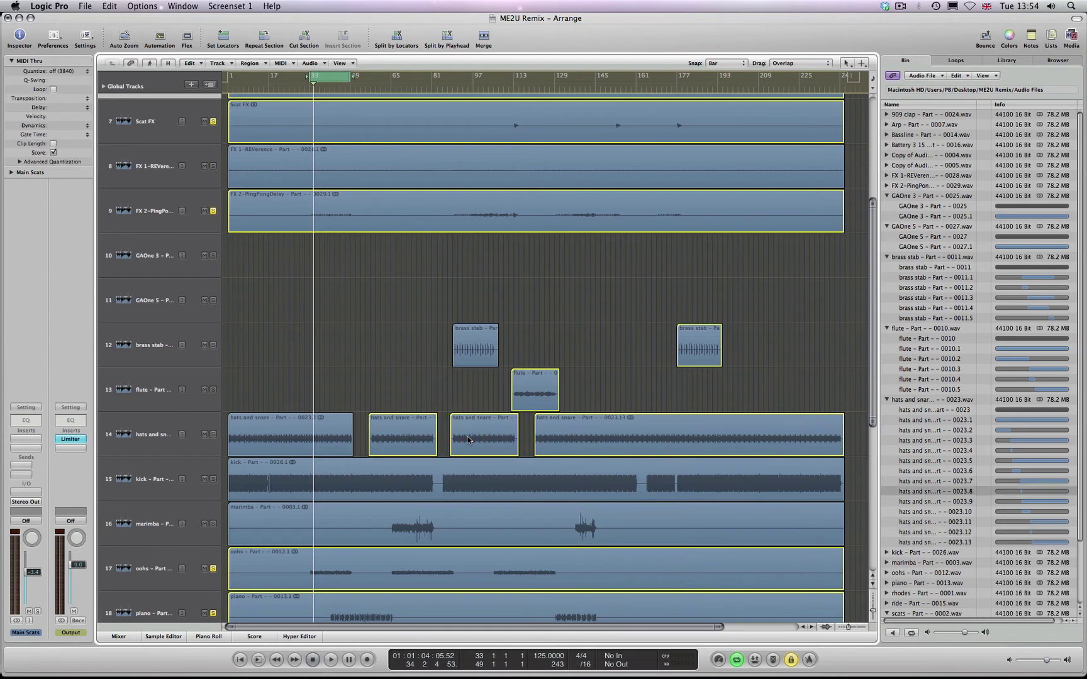
Step: Cut the marimba region around its first sound and delete its silent start, keeping only audible bursts
key("Escape")
left_click(519, 485)
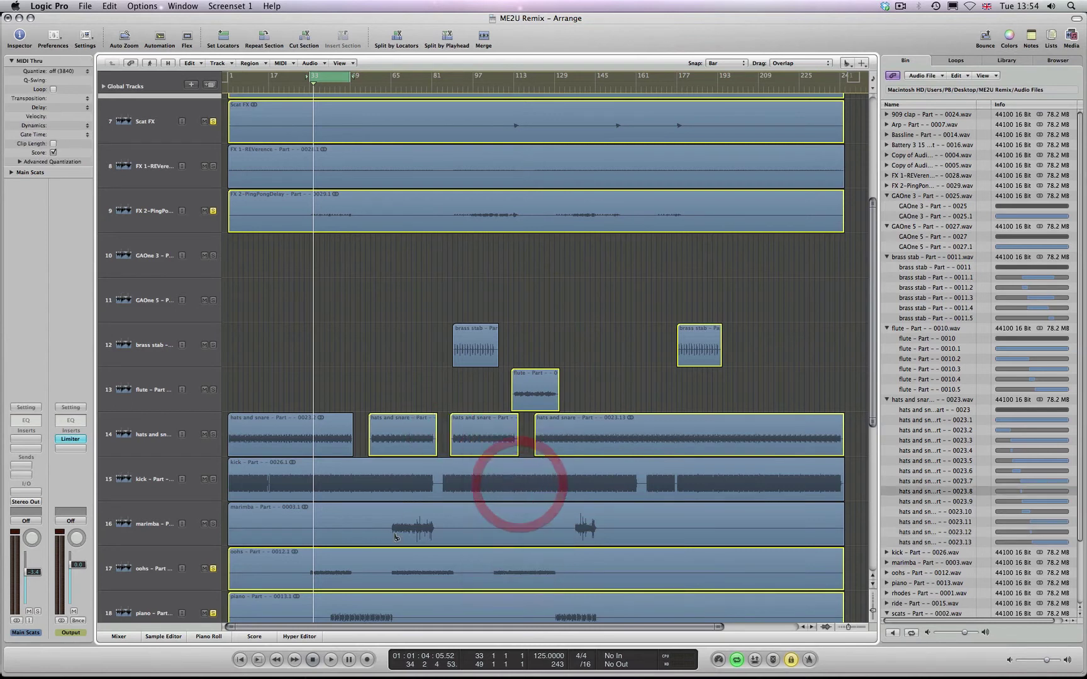
left_click(388, 530)
left_click(439, 529)
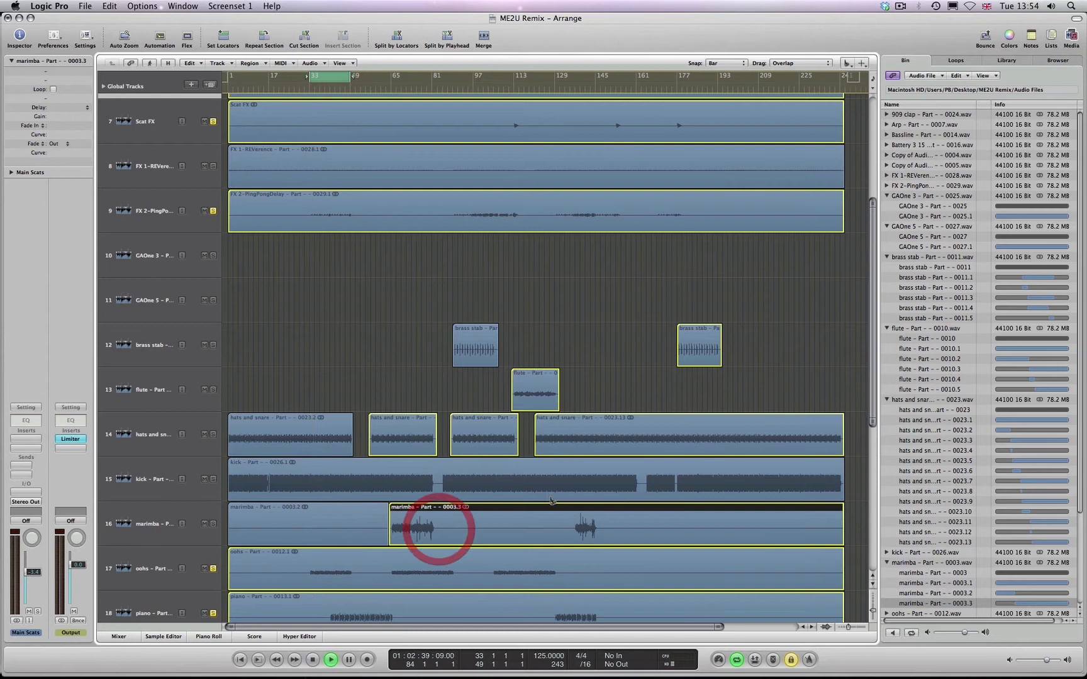
key("Escape")
left_click(558, 380)
left_click(359, 516)
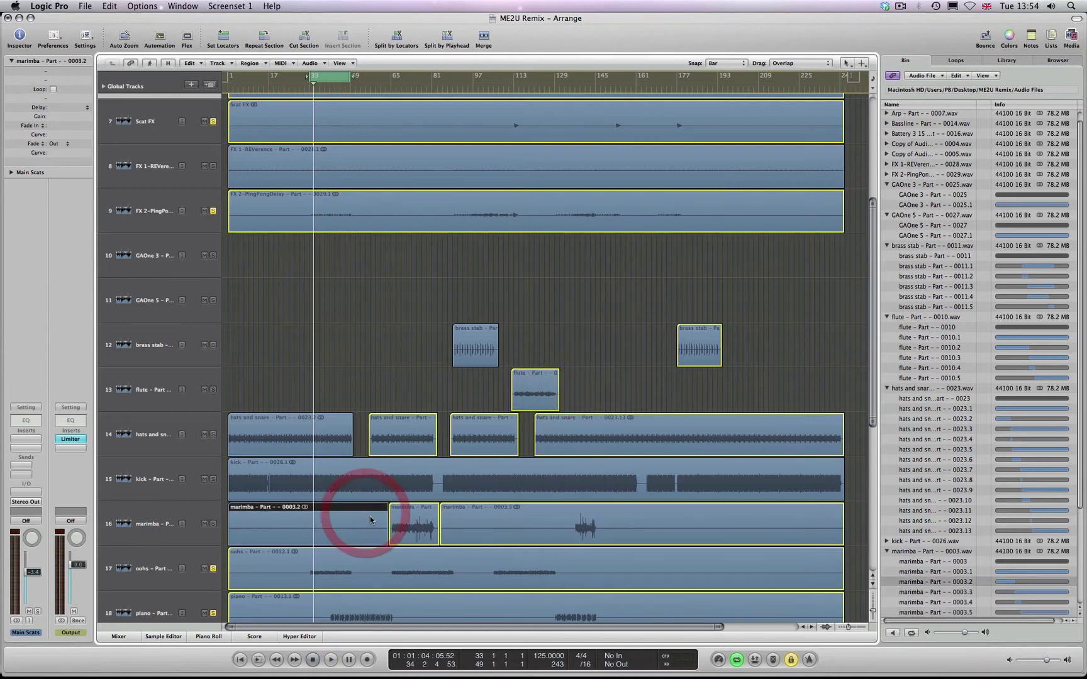
key("Delete")
left_click(476, 532)
left_click_drag(553, 540, 573, 540)
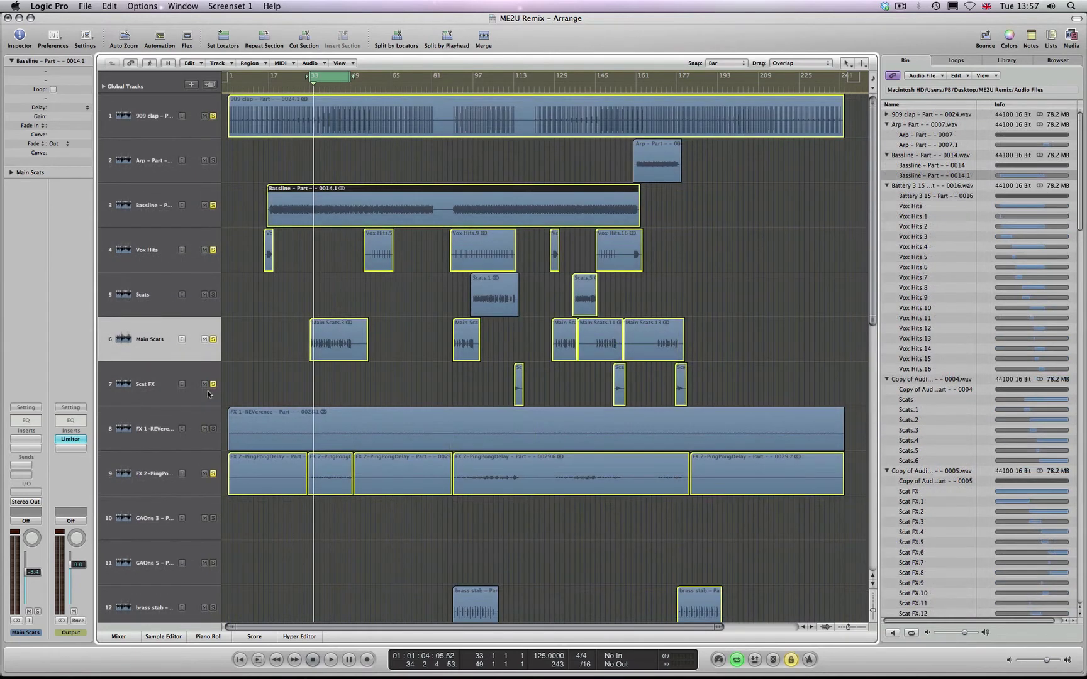
scroll(190, 423, "down", 5)
left_click(148, 356)
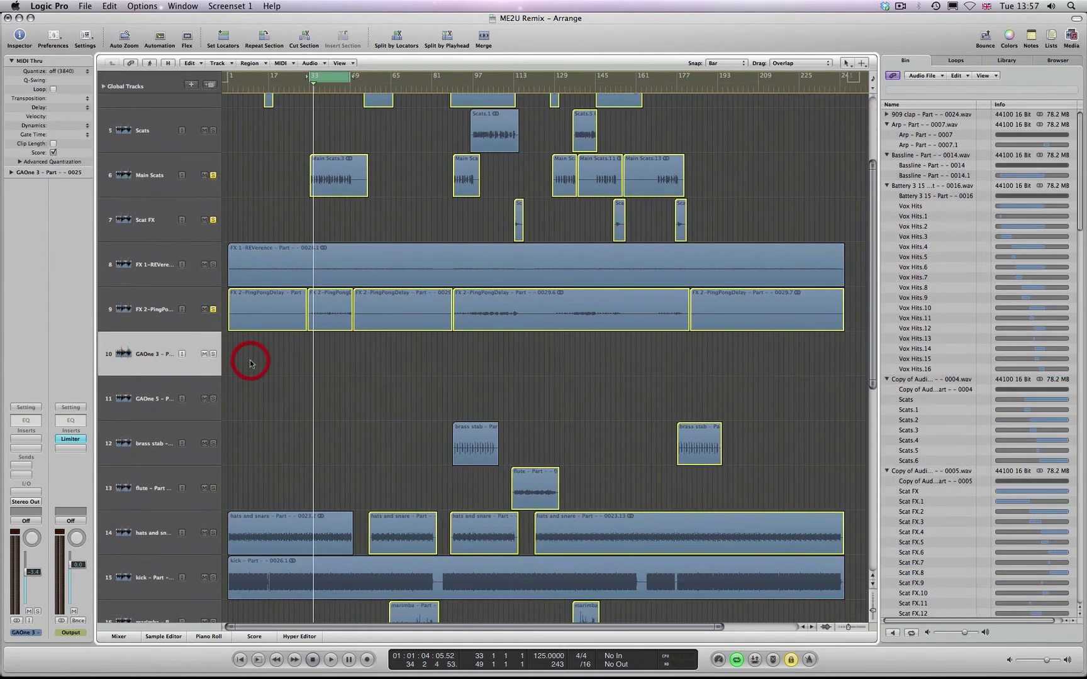
Step: Delete the empty GAOne 3 and GAOne 5 tracks
key("super+BackSpace")
key("super+BackSpace")
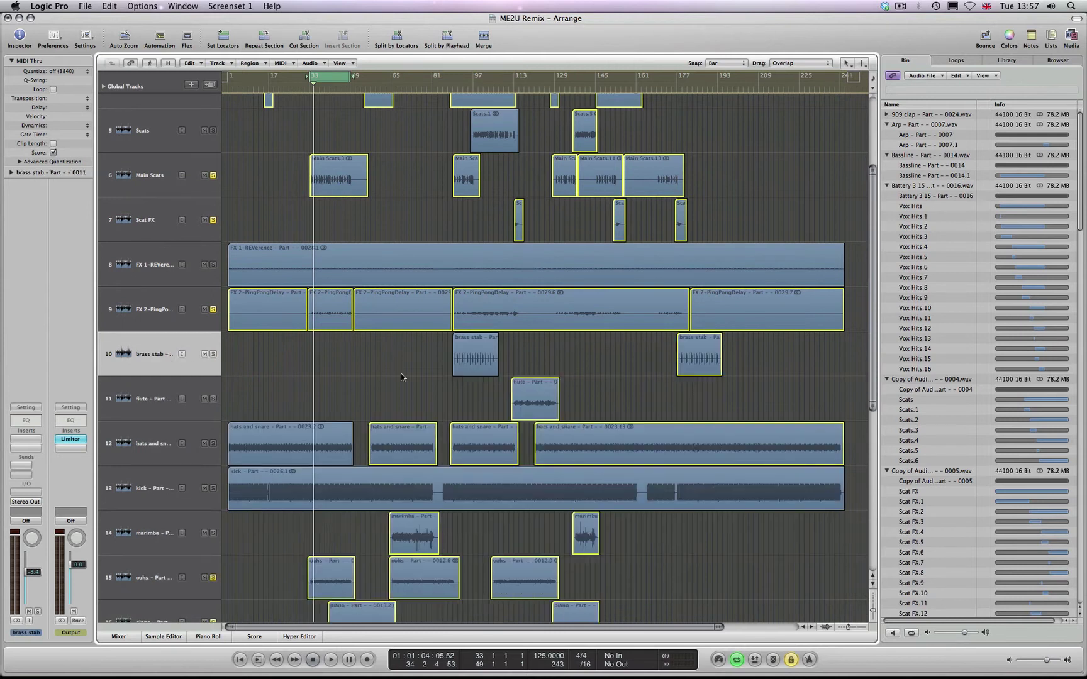
scroll(361, 379, "down", 8)
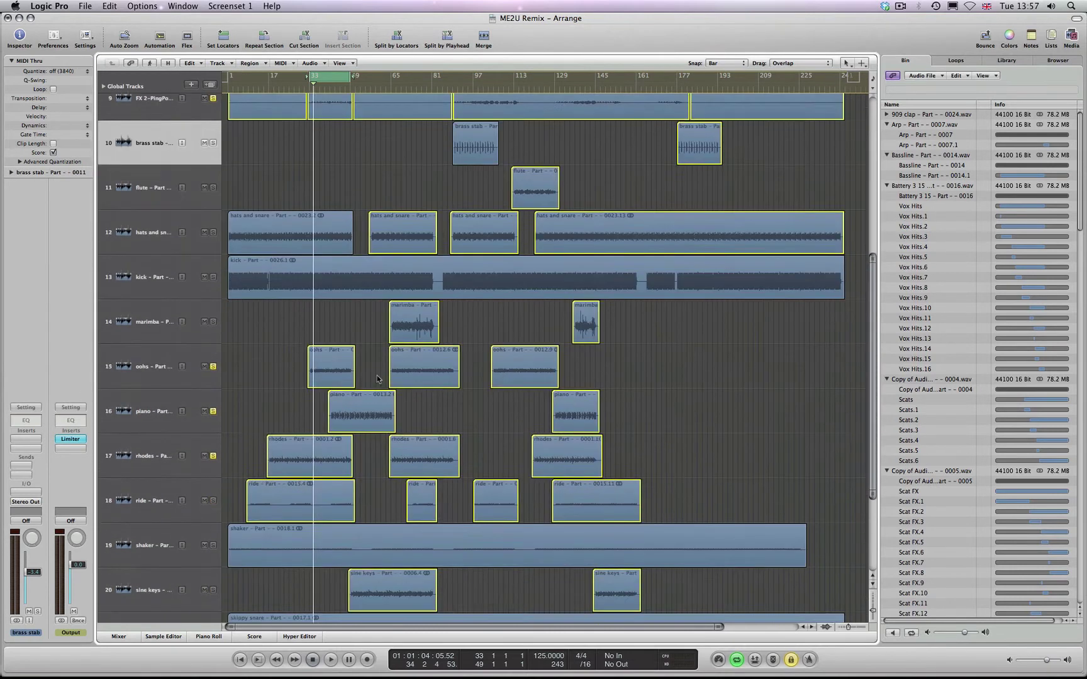
scroll(378, 379, "down", 3)
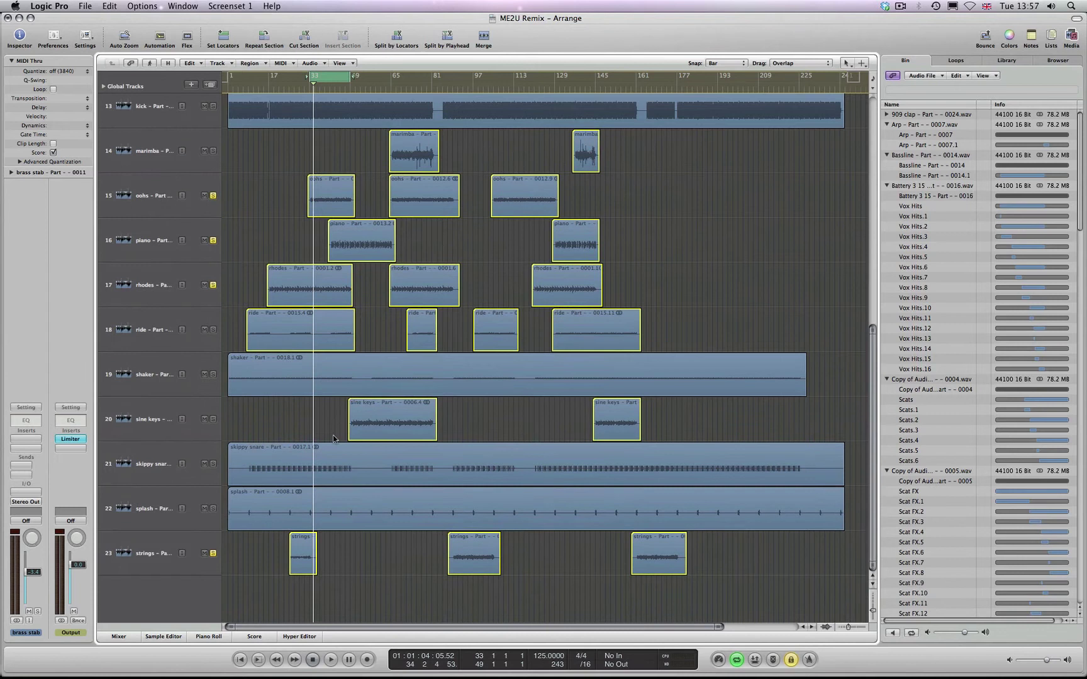
Step: Trim the skippy snare region to start at bar 9 and end before the splash region
left_click(292, 457)
left_click_drag(229, 480, 249, 480)
left_click(818, 480)
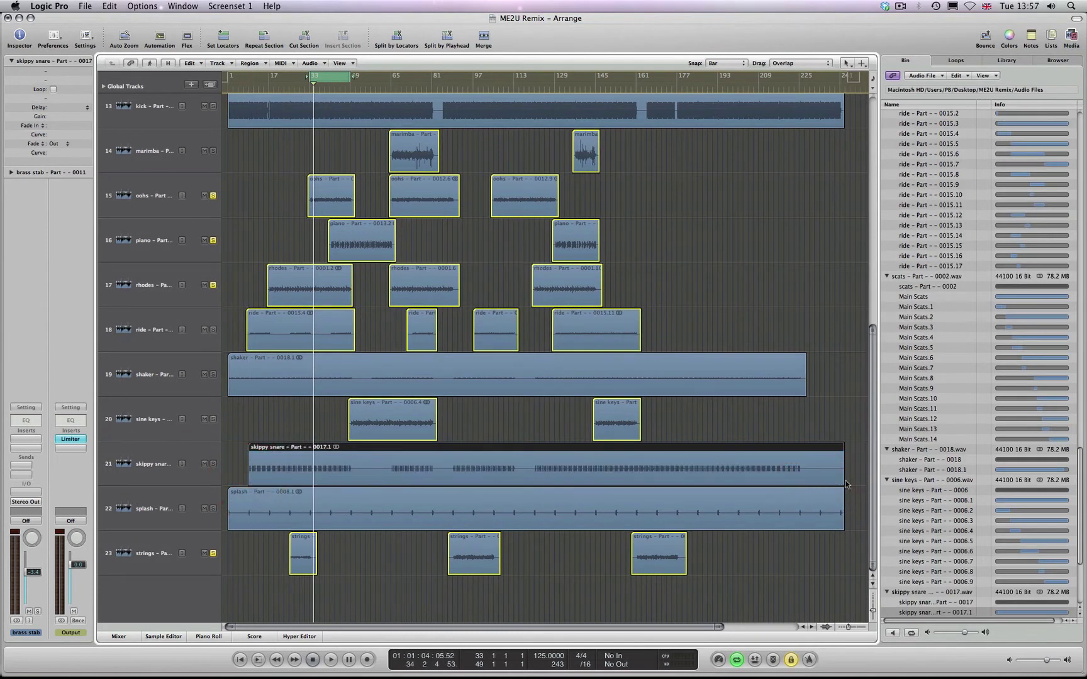
left_click_drag(843, 481, 806, 483)
scroll(497, 471, "up", 10)
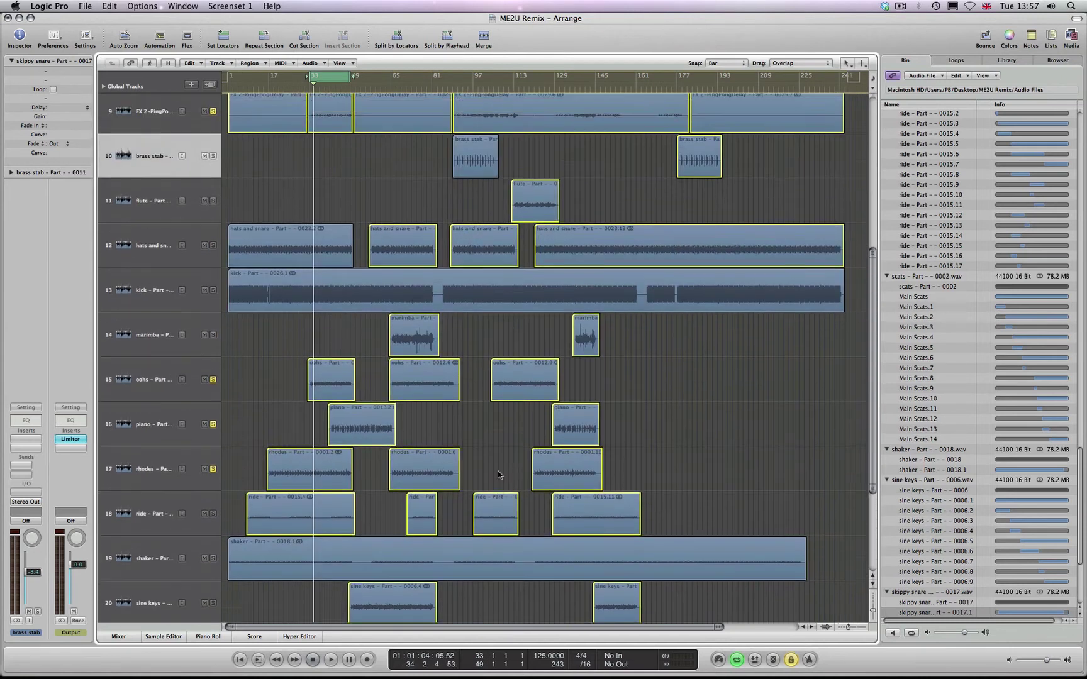
scroll(505, 459, "up", 5)
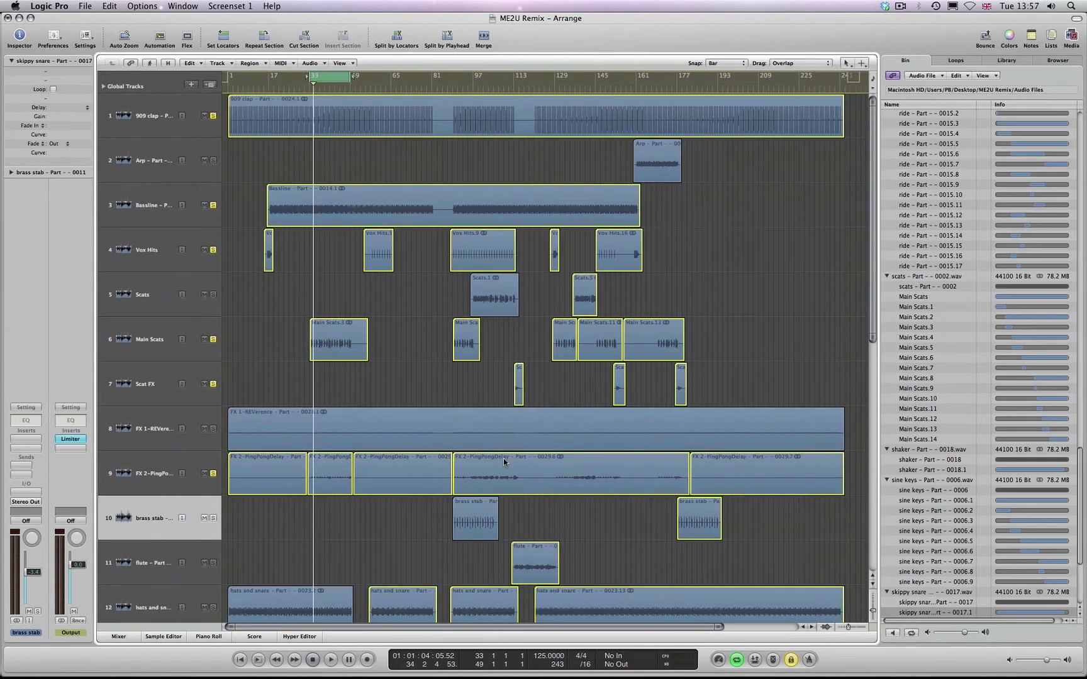
scroll(510, 428, "down", 5)
scroll(512, 424, "down", 4)
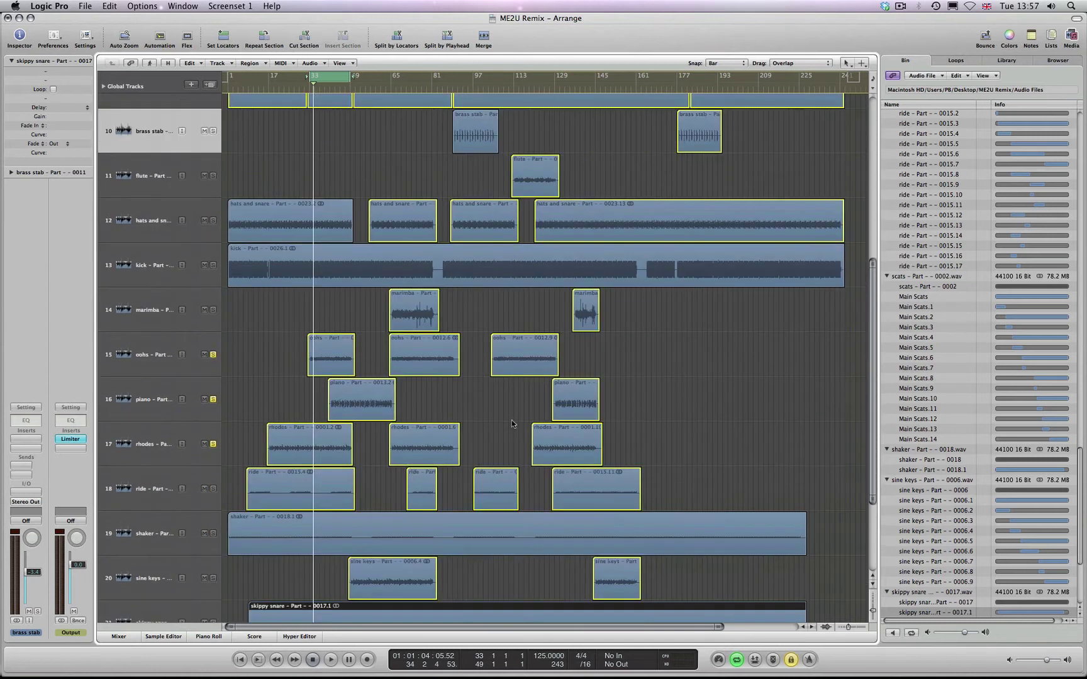
scroll(512, 418, "down", 3)
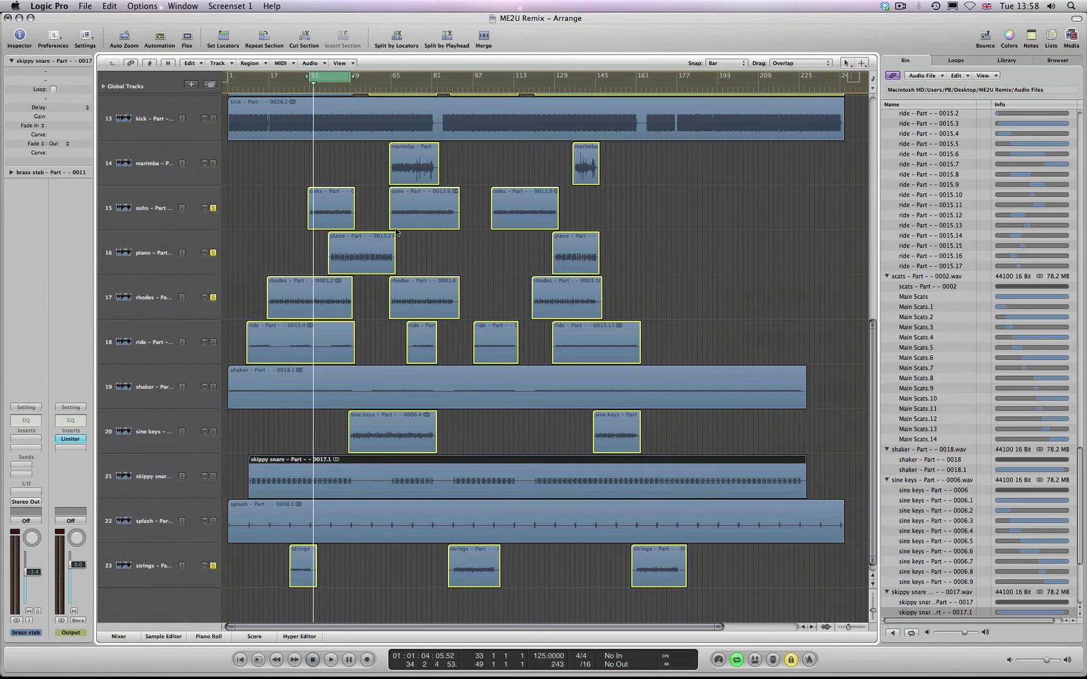
Step: Start playback and unsolo the 909 clap, Bassline, Main Scats, Vox Hits, Scat FX and FX 2 tracks
key("space")
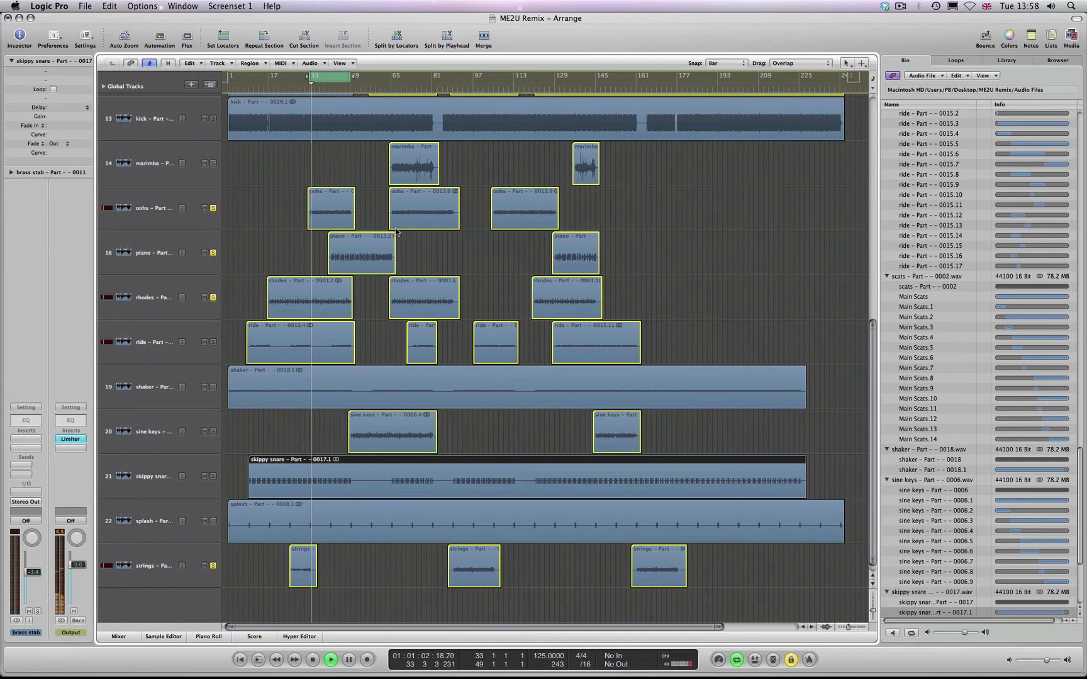
scroll(396, 231, "up", 10)
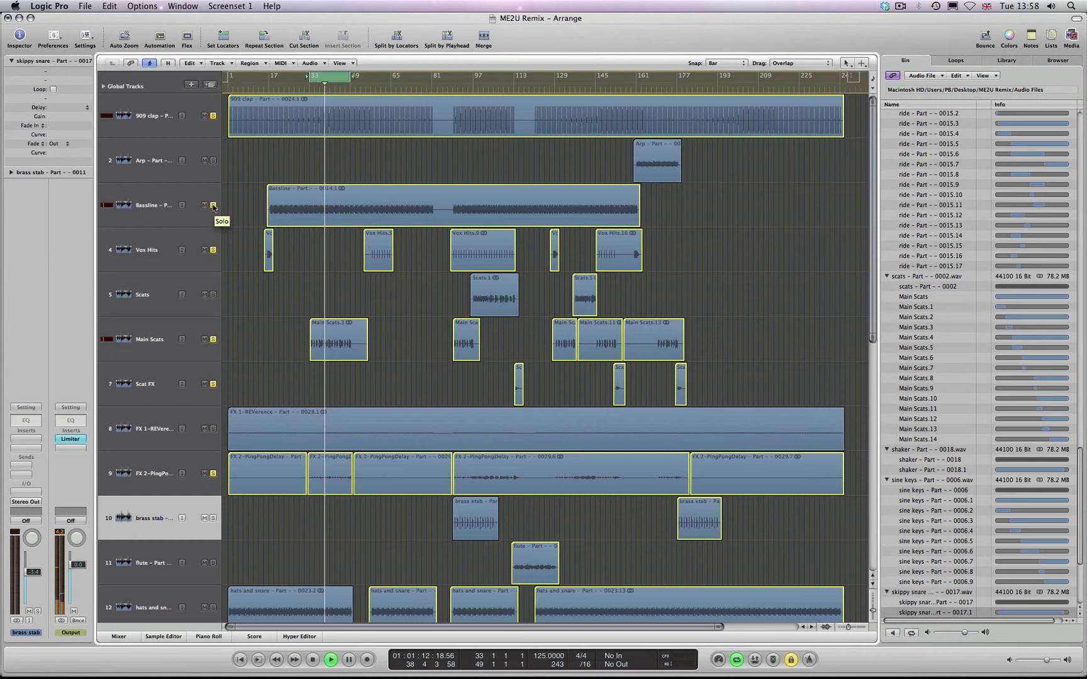
left_click(213, 117)
left_click(213, 205)
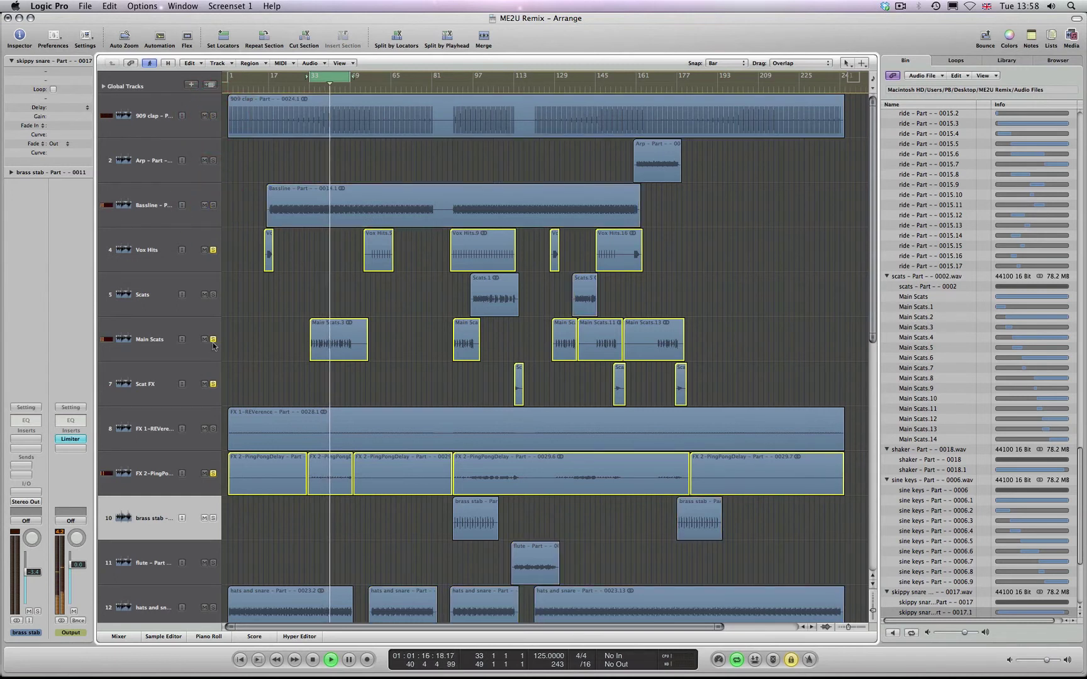
left_click(214, 339)
left_click(213, 250)
left_click(213, 384)
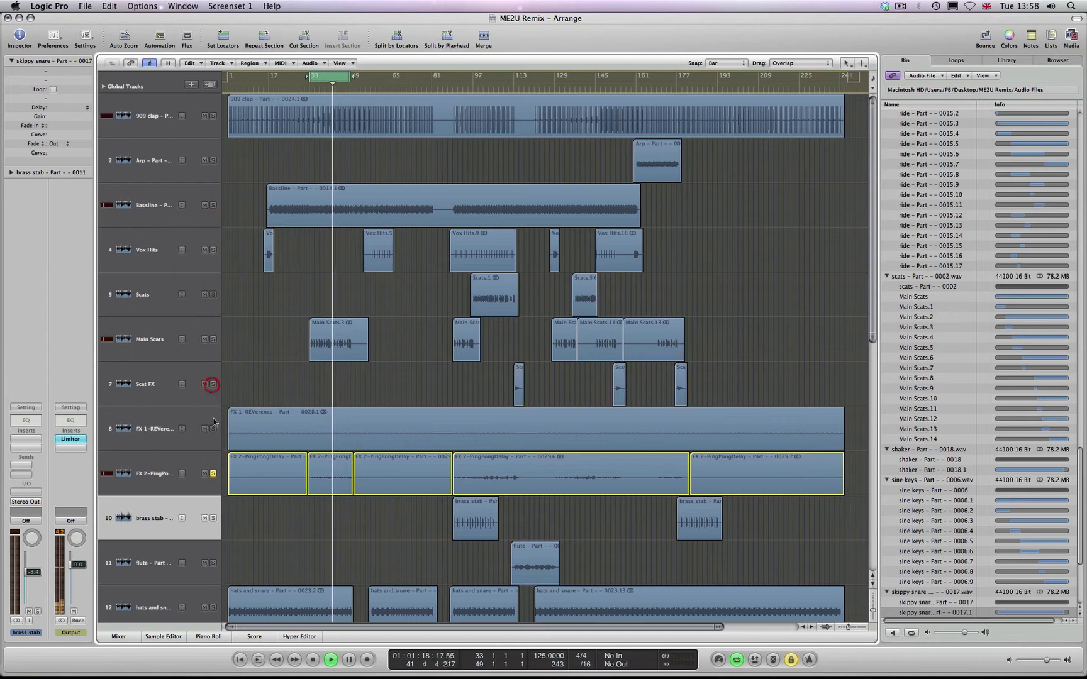
left_click(213, 473)
scroll(213, 473, "down", 6)
Step: Unsolo the oohs, piano, rhodes and strings tracks further down the arrangement
left_click(213, 457)
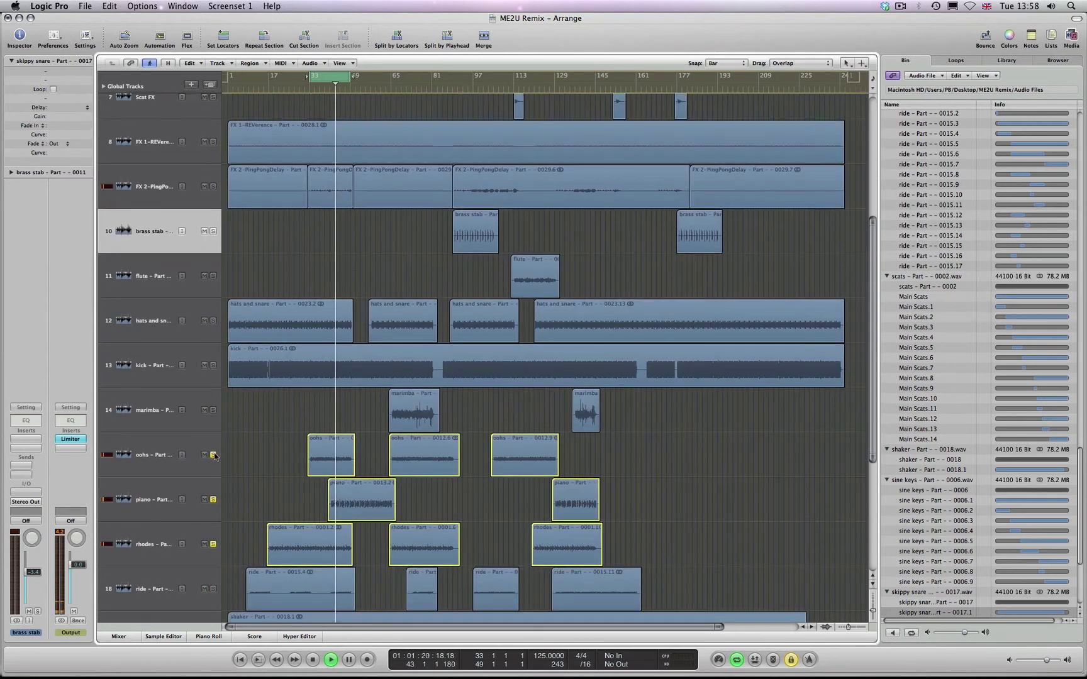
scroll(249, 400, "down", 2)
scroll(249, 400, "down", 3)
left_click(213, 240)
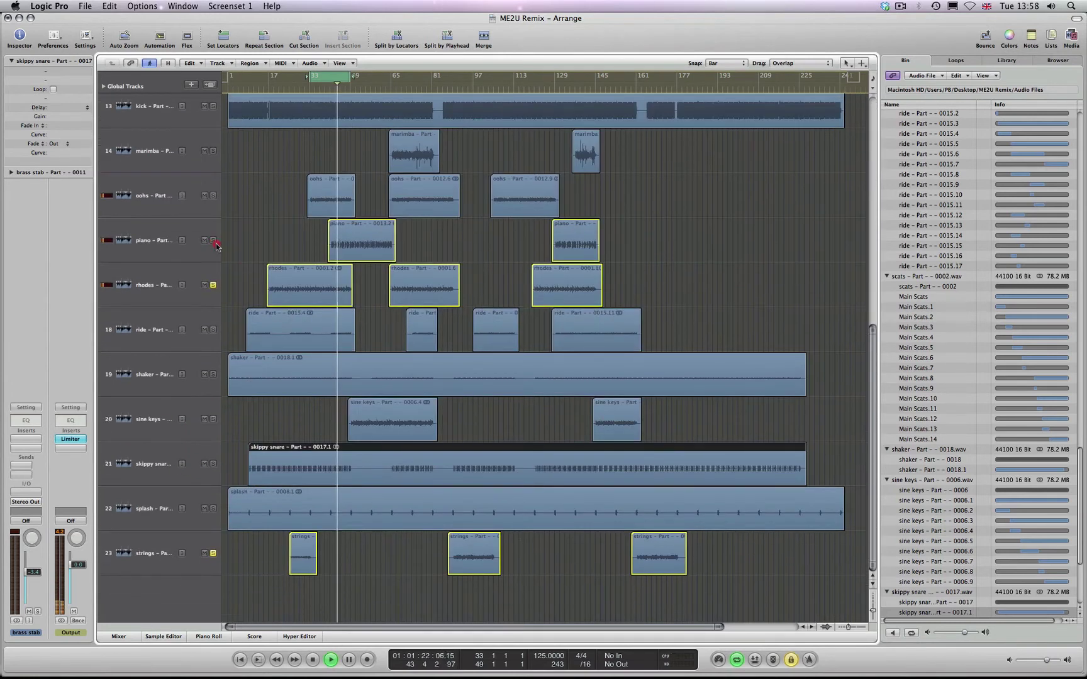
left_click(213, 284)
left_click(213, 553)
scroll(413, 238, "up", 10)
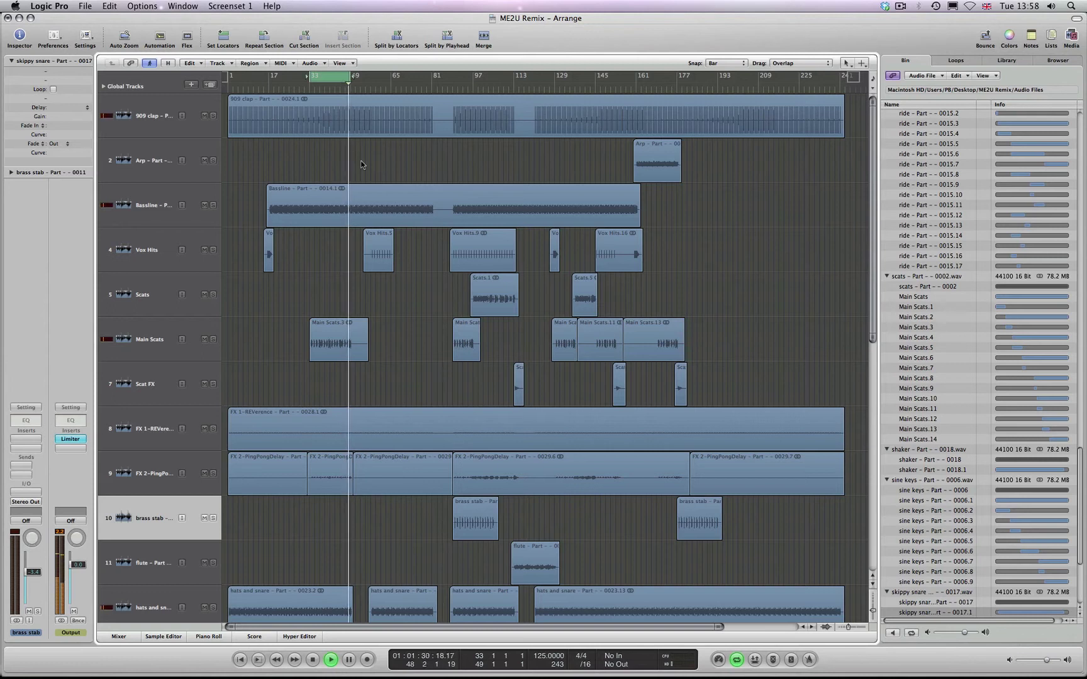
Step: Stop playback, select all 54 regions and choose Audio > Convert Regions to New Audio Files
key("space")
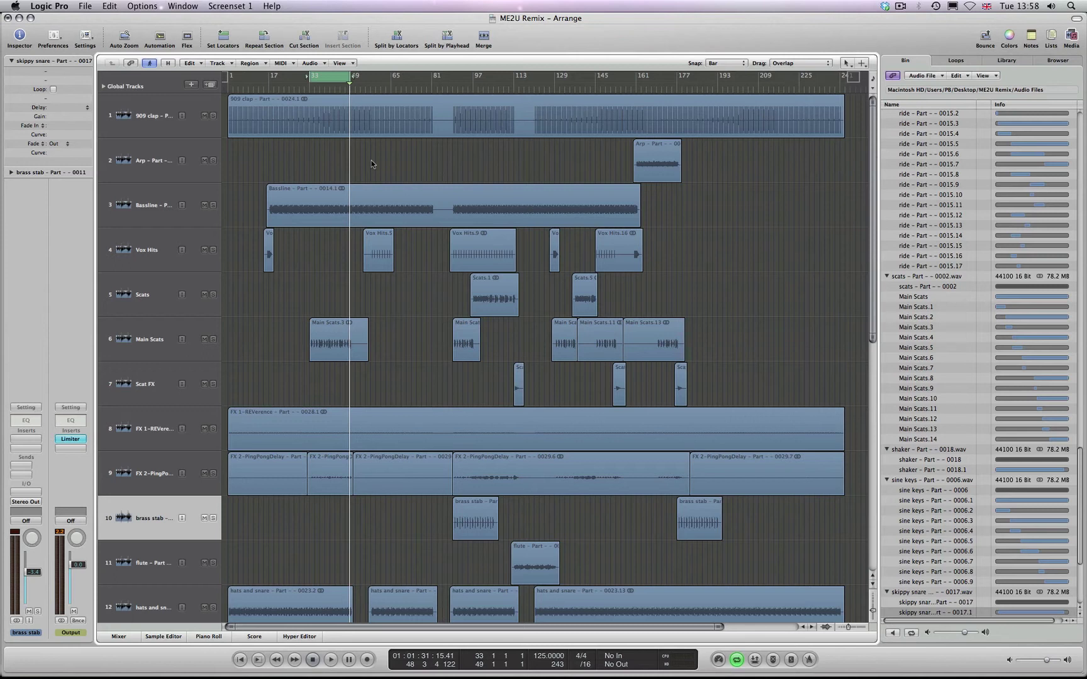
key("super+a")
left_click(312, 63)
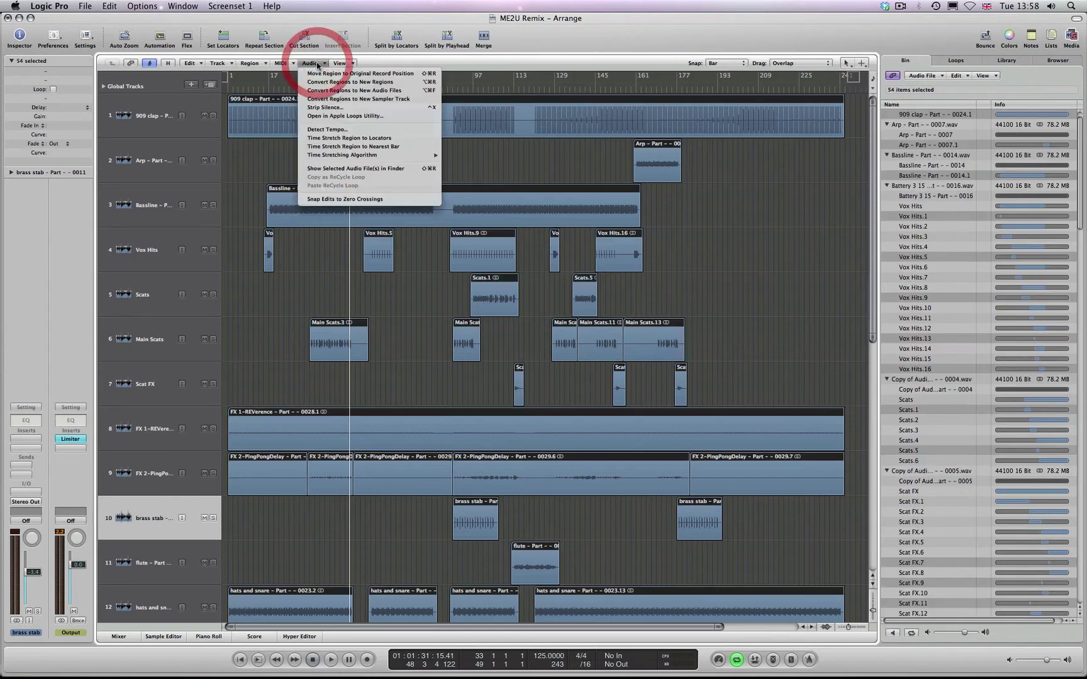
left_click(328, 93)
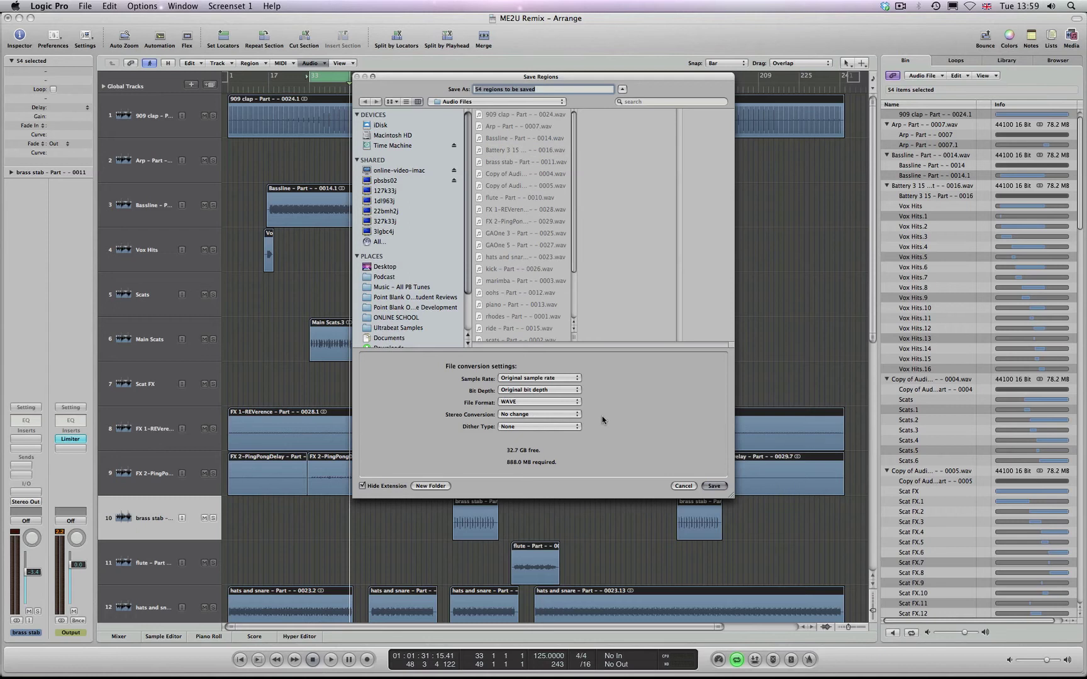
Step: Save the 54 regions as WAVE files into the Audio Files folder with default settings
left_click(713, 486)
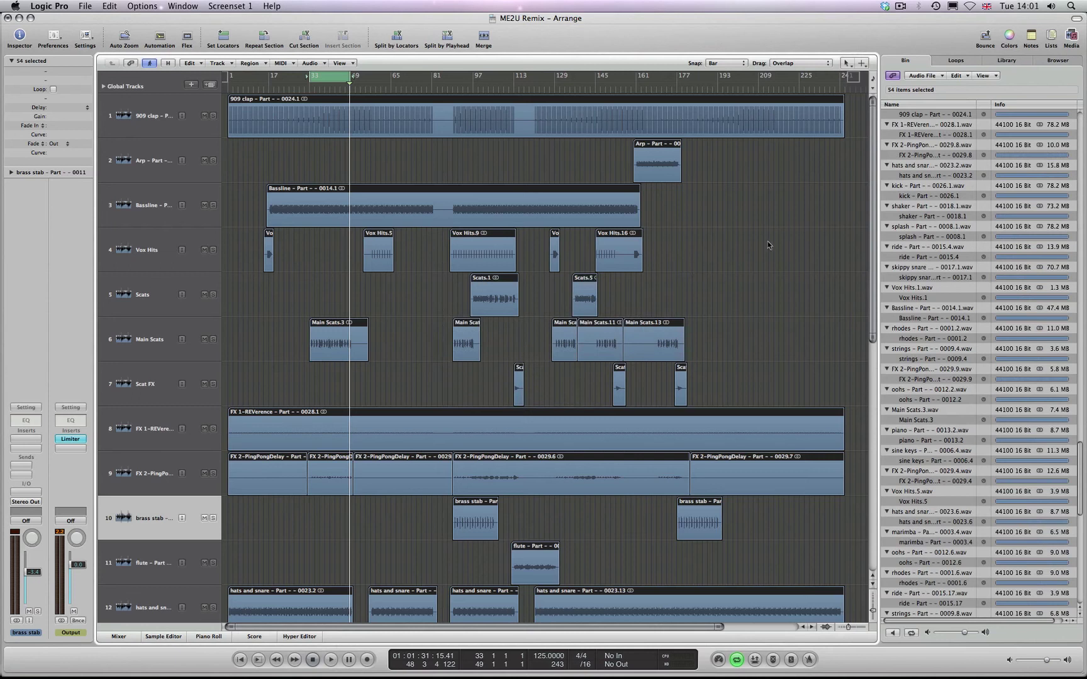
Step: Select the 213 unused audio files in the Bin with Edit > Select Unused and delete them
left_click(956, 76)
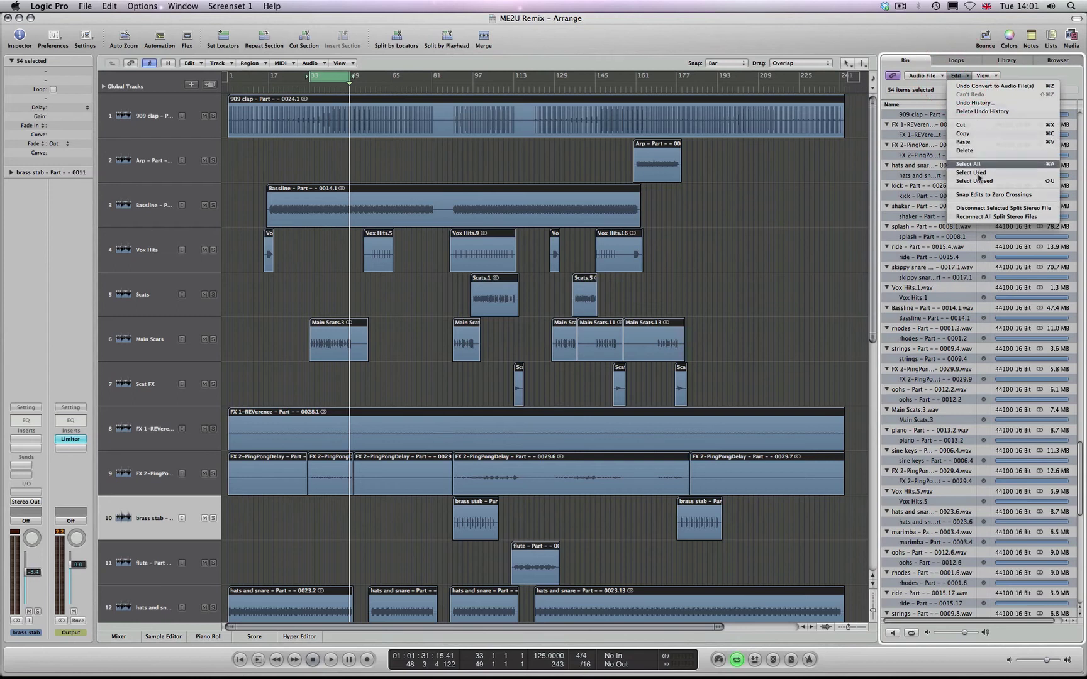
left_click(975, 180)
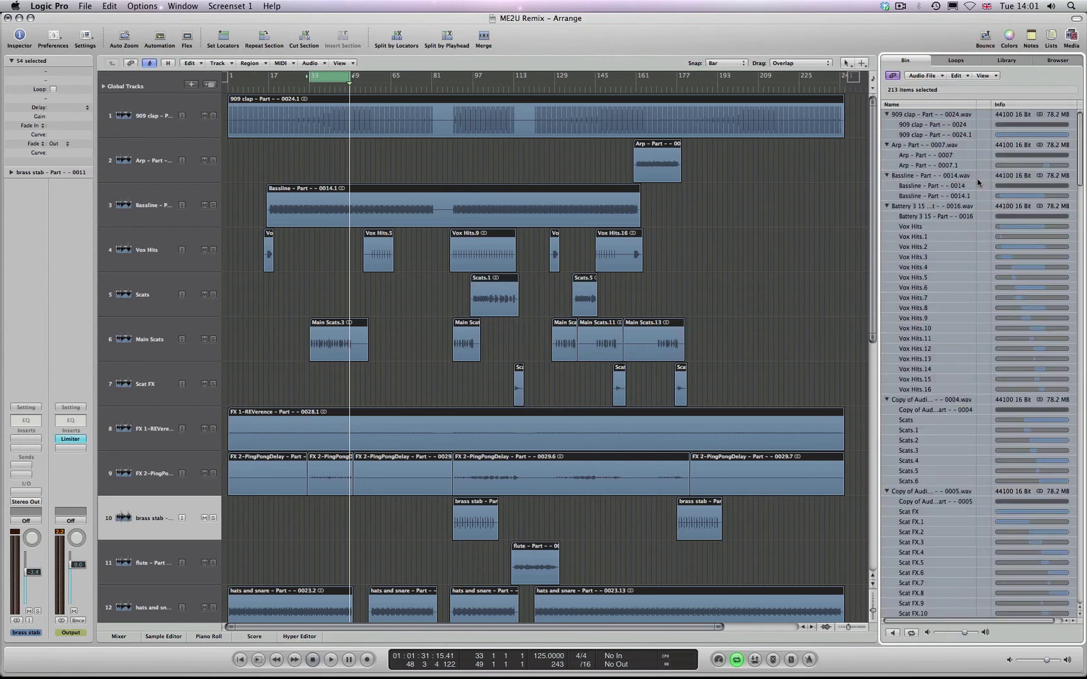
key("Delete")
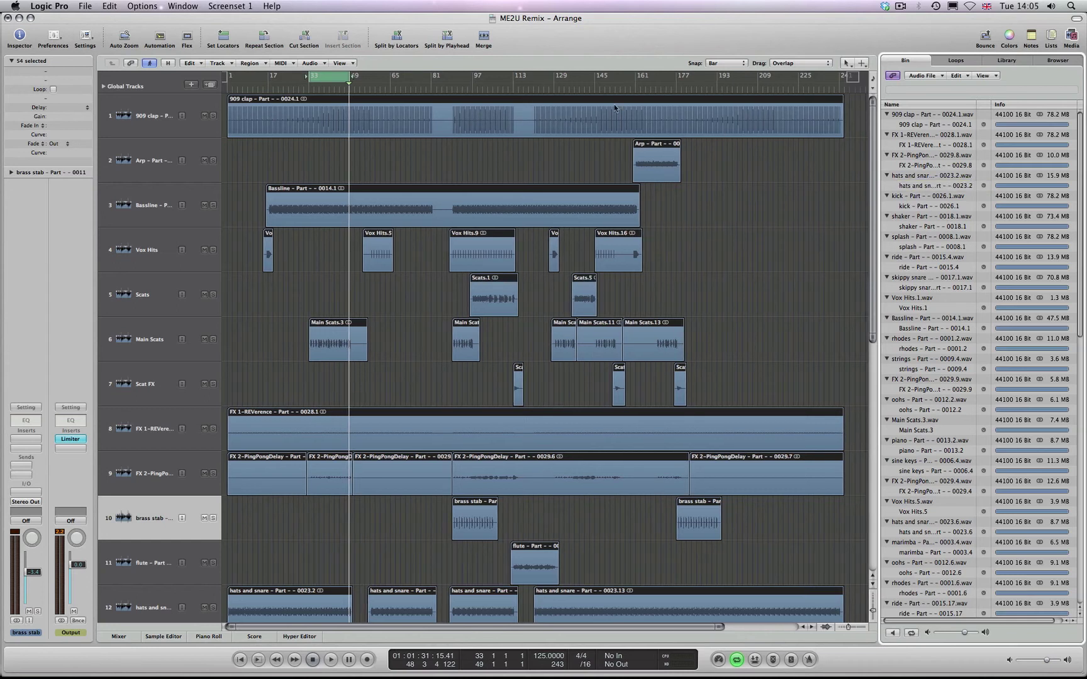
Step: Run File > Project > Clean Up to move the project's 25 unused audio files to the Trash
left_click(86, 5)
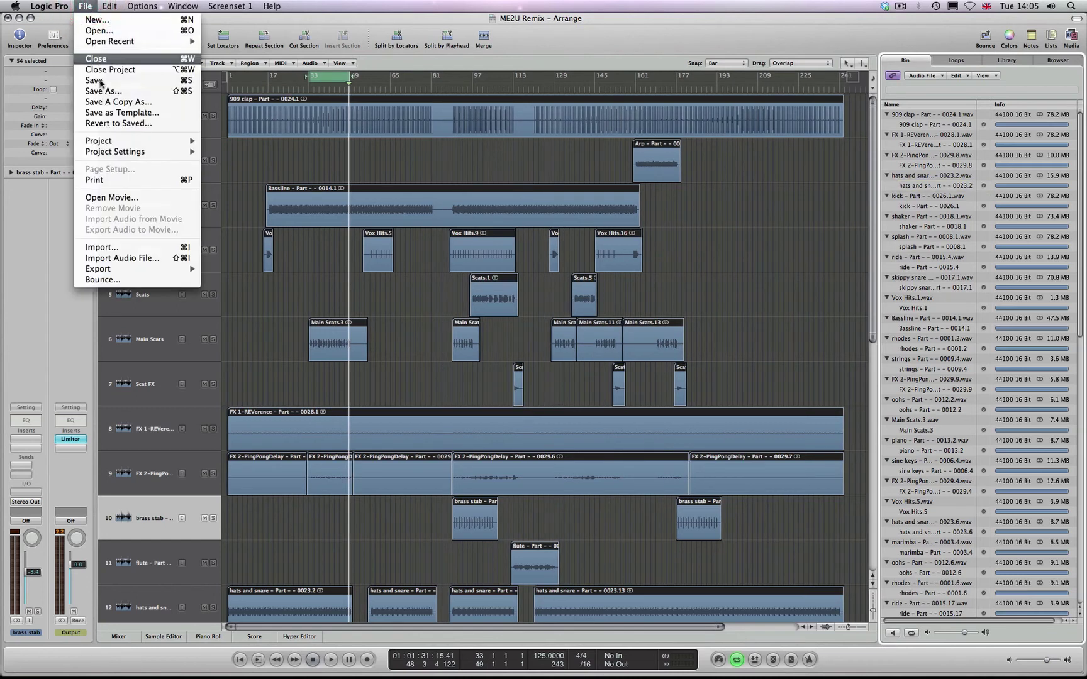
mouse_move(157, 141)
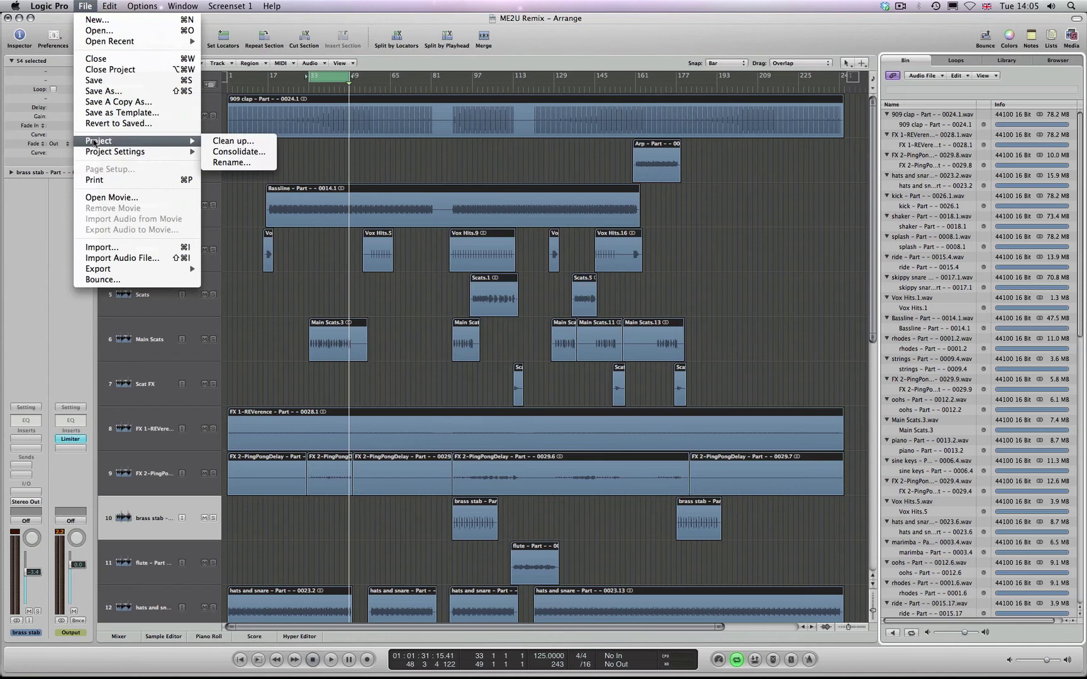
left_click(249, 145)
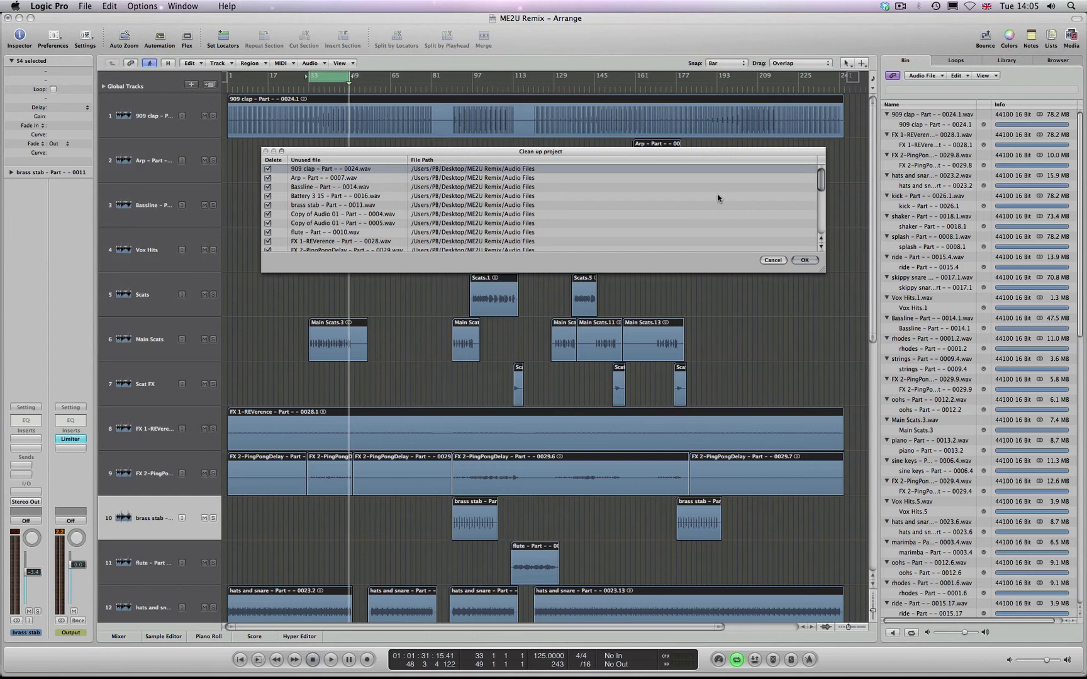
mouse_move(821, 181)
left_mouse_down()
mouse_move(818, 243)
mouse_move(821, 167)
left_mouse_up()
left_click(804, 260)
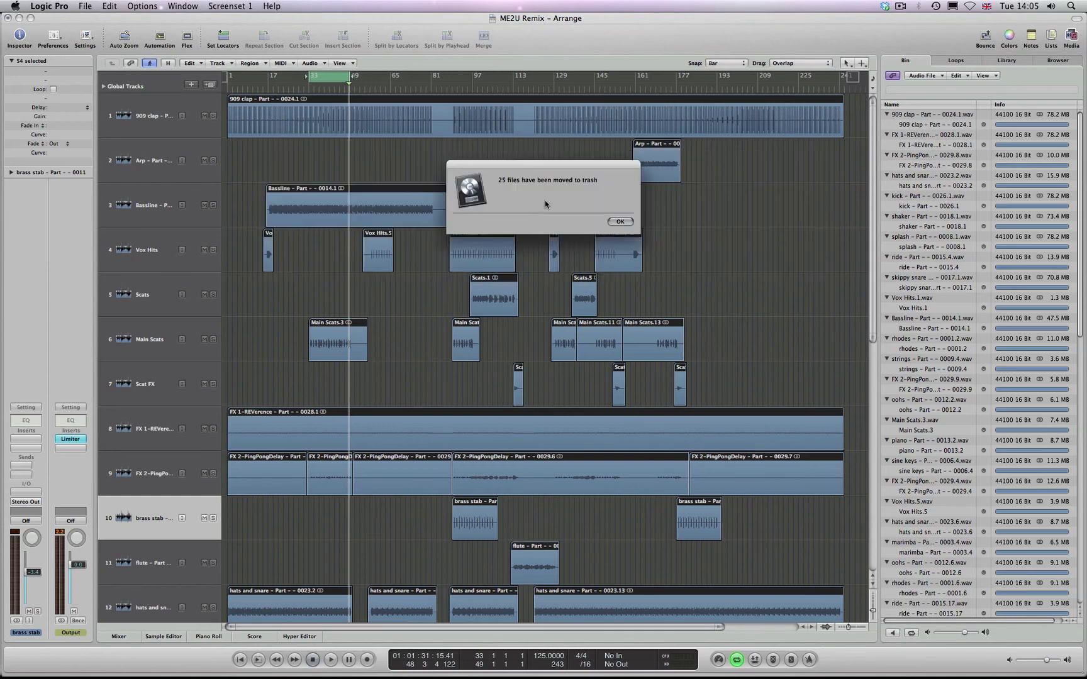
Step: Dismiss the files-moved notice and empty the Dock Trash
left_click(620, 222)
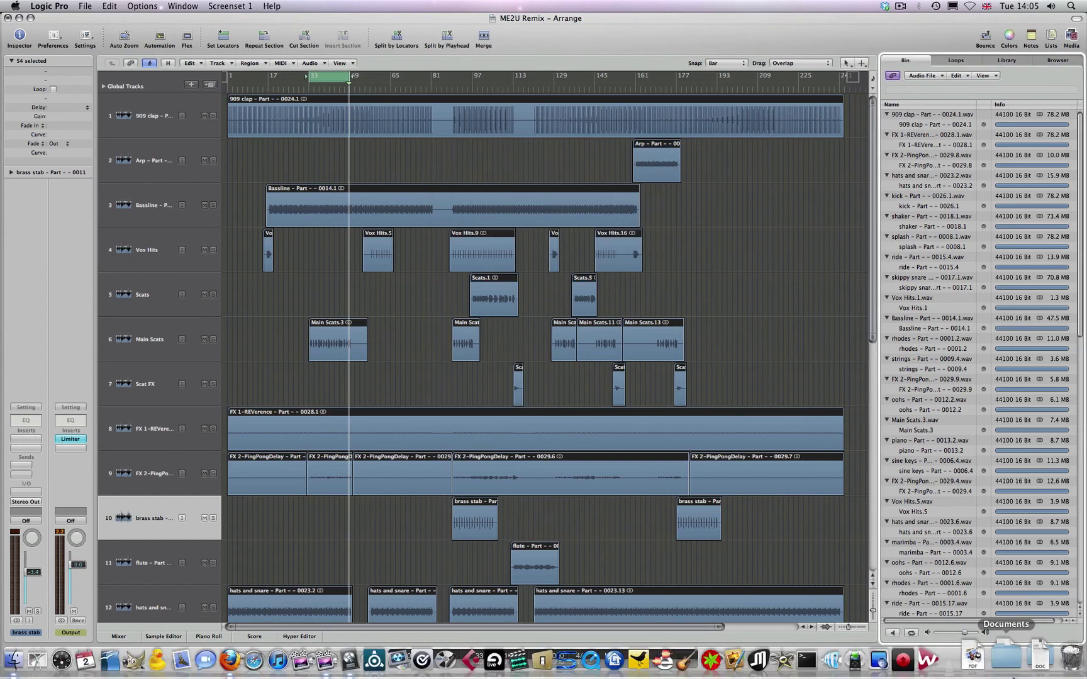
right_click(1056, 657)
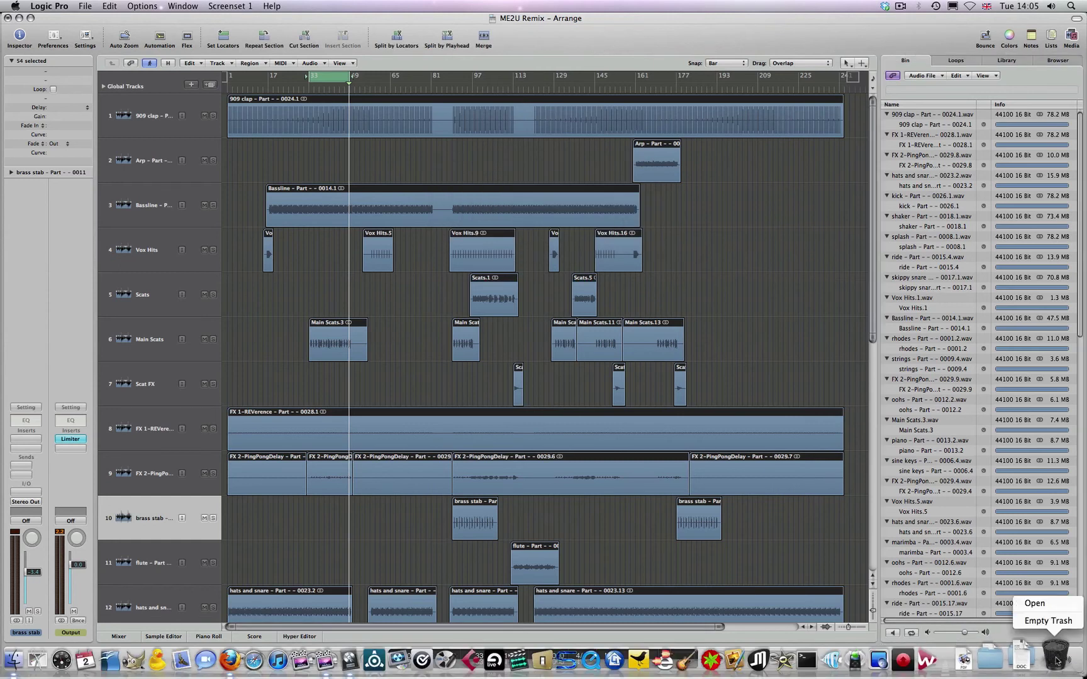
left_click(1048, 621)
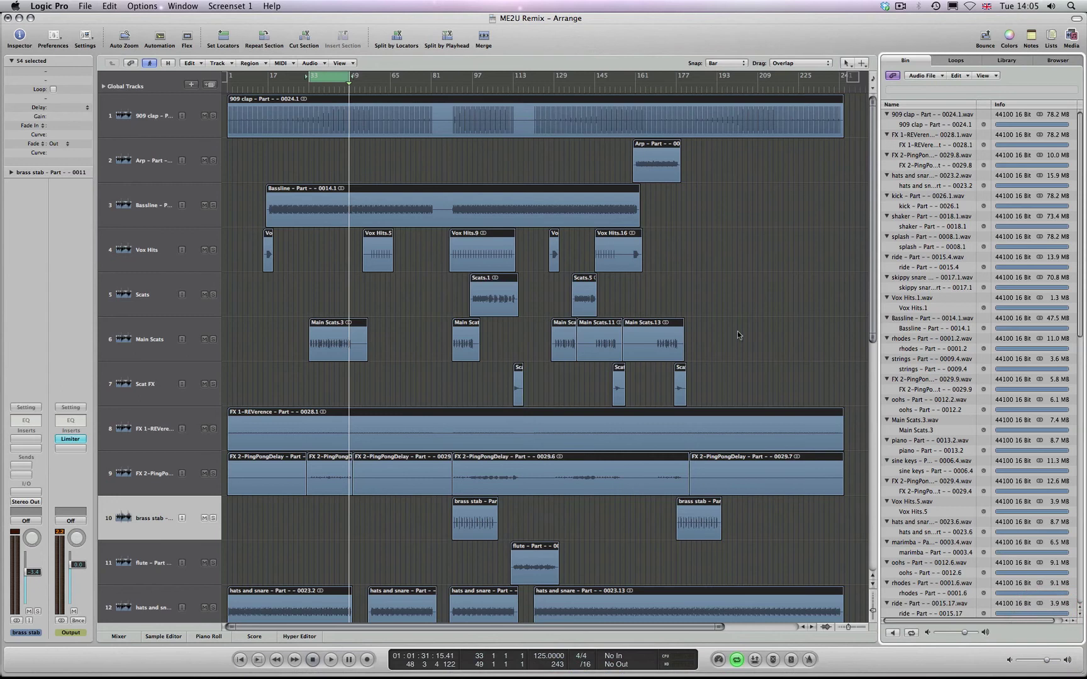
Step: In Finder, Get Info on the Desktop's ME2U Remix folder, now 890.8 MB for 56 items
key("super+Tab")
key("super+Tab")
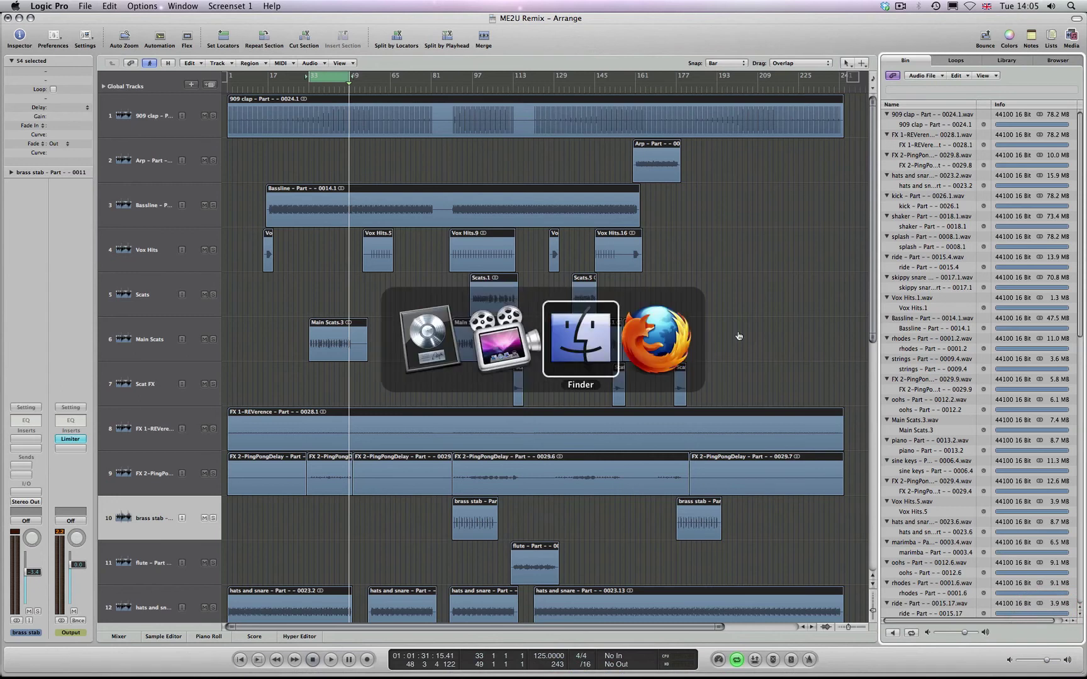
key("super+n")
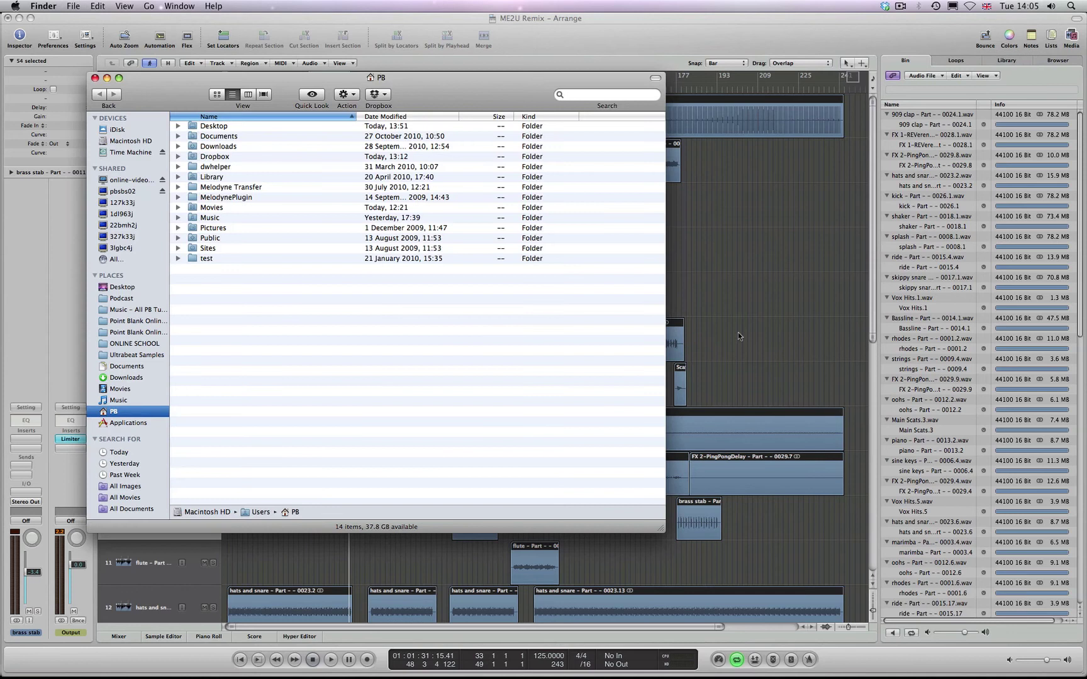
left_click(126, 288)
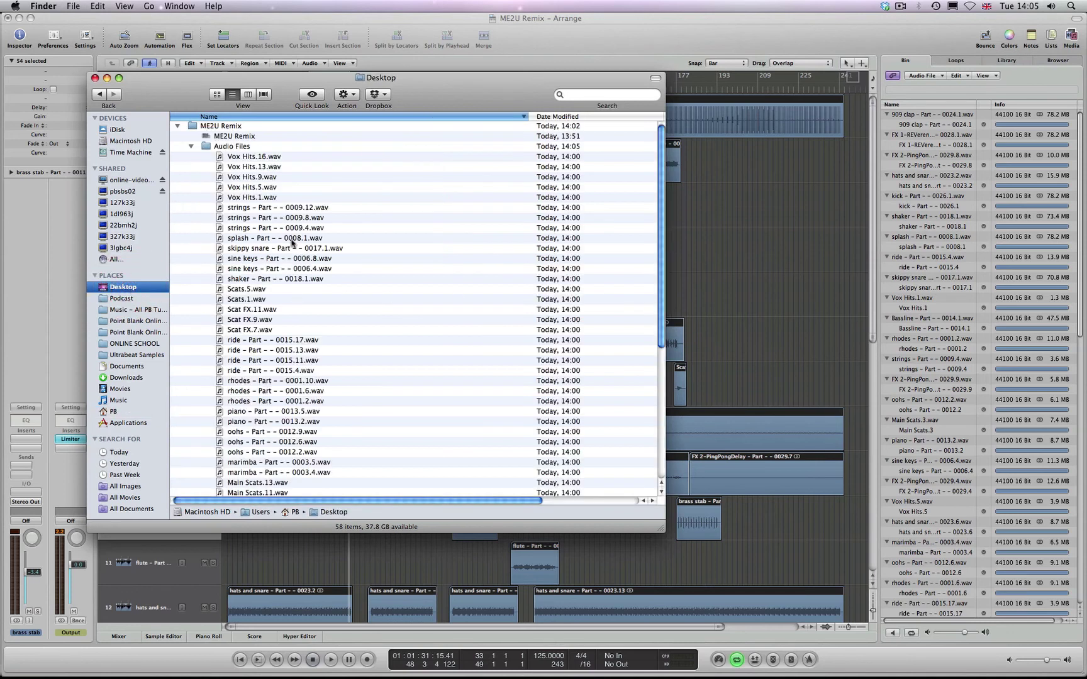
left_click(191, 147)
left_click(211, 129)
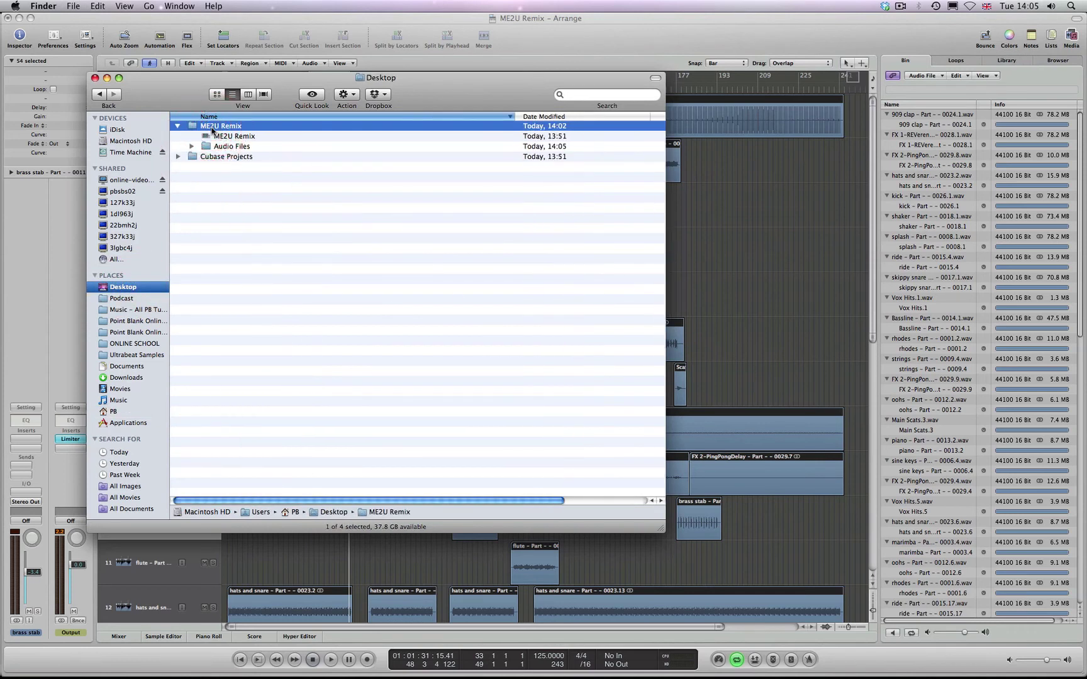
key("super+i")
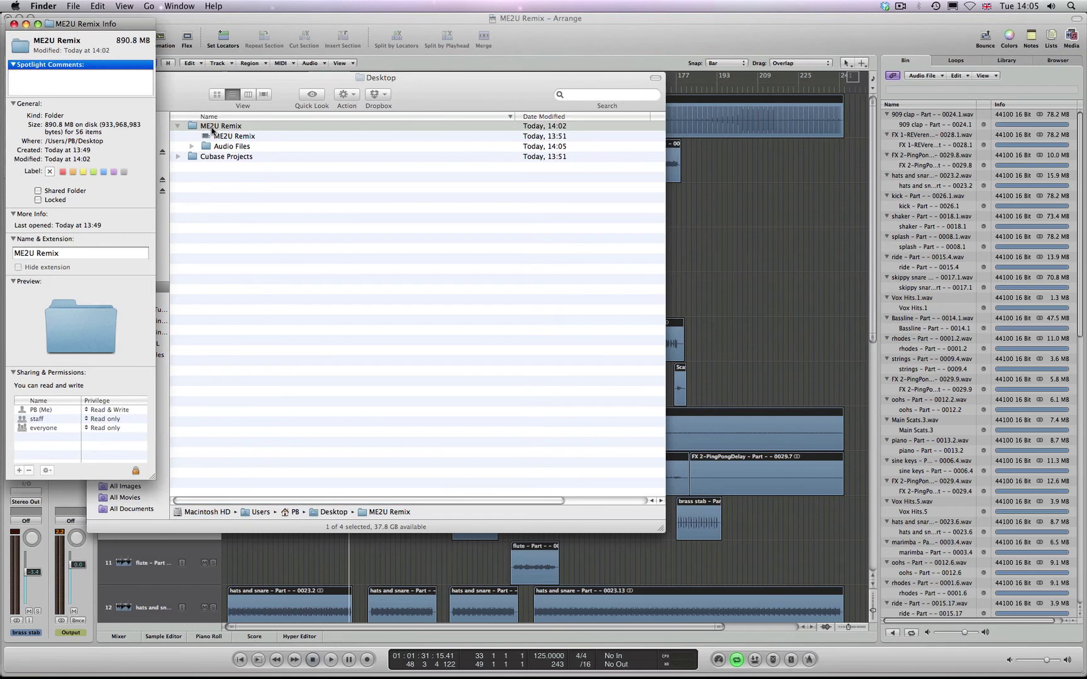